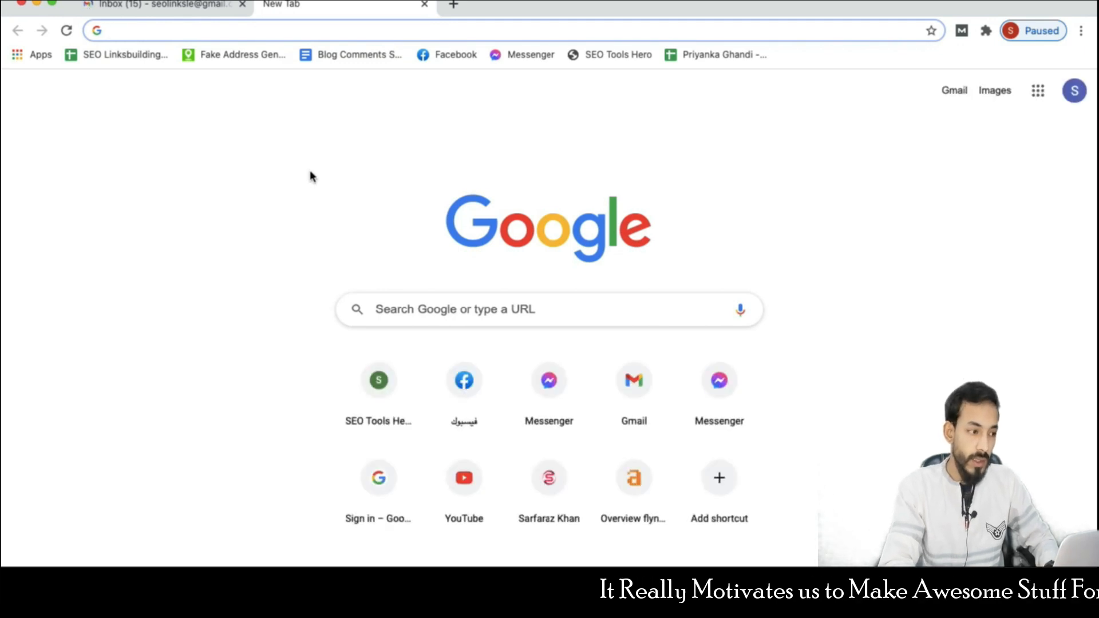
- Search 'google my business' in Chrome and open the official Google My Business page
type("bu")
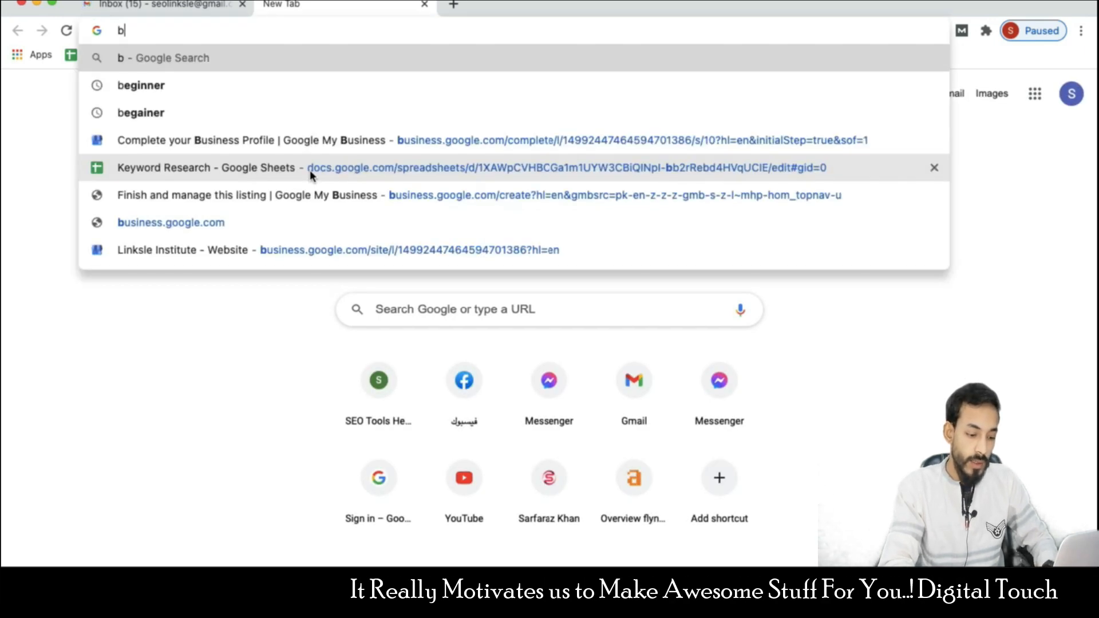
key("BackSpace")
key("BackSpace")
key("BackSpace")
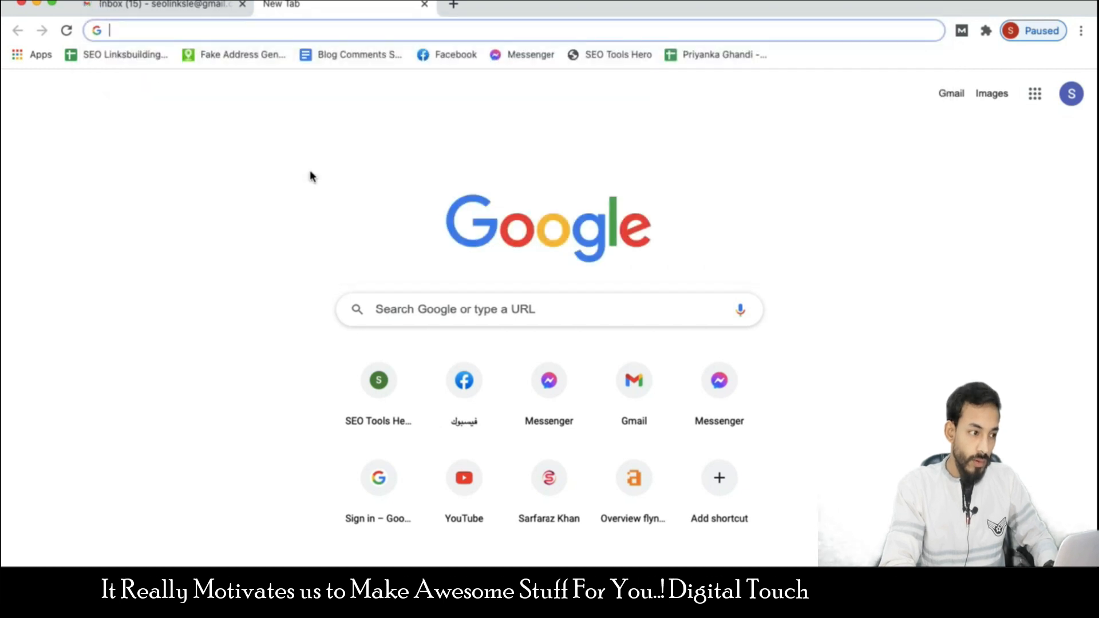
type("google")
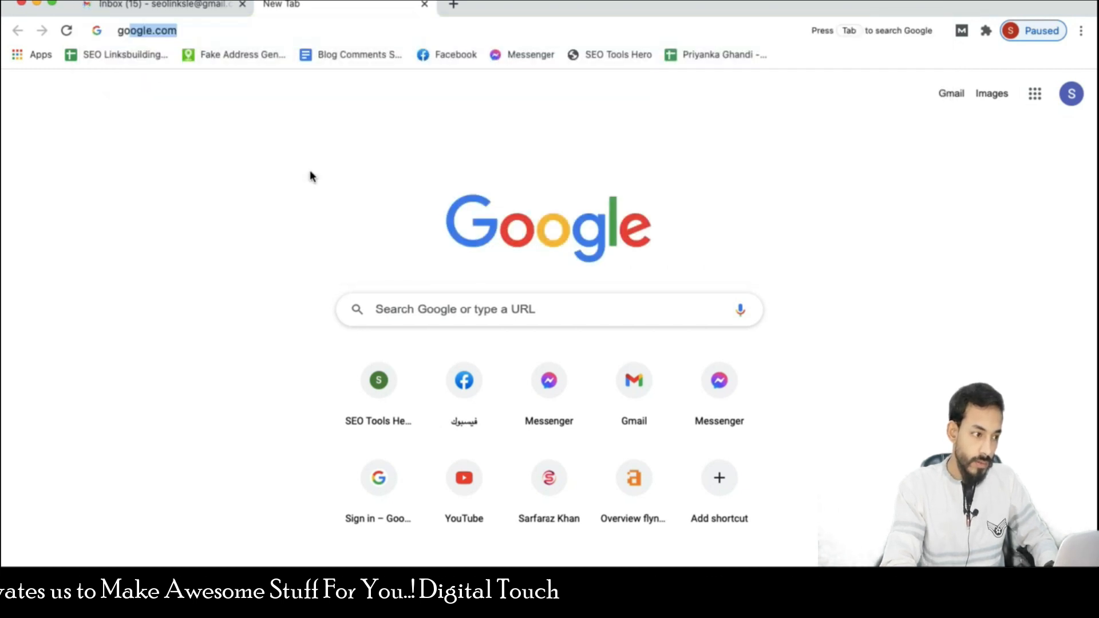
type("by")
key("BackSpace")
key("BackSpace")
key("BackSpace")
type("my busine")
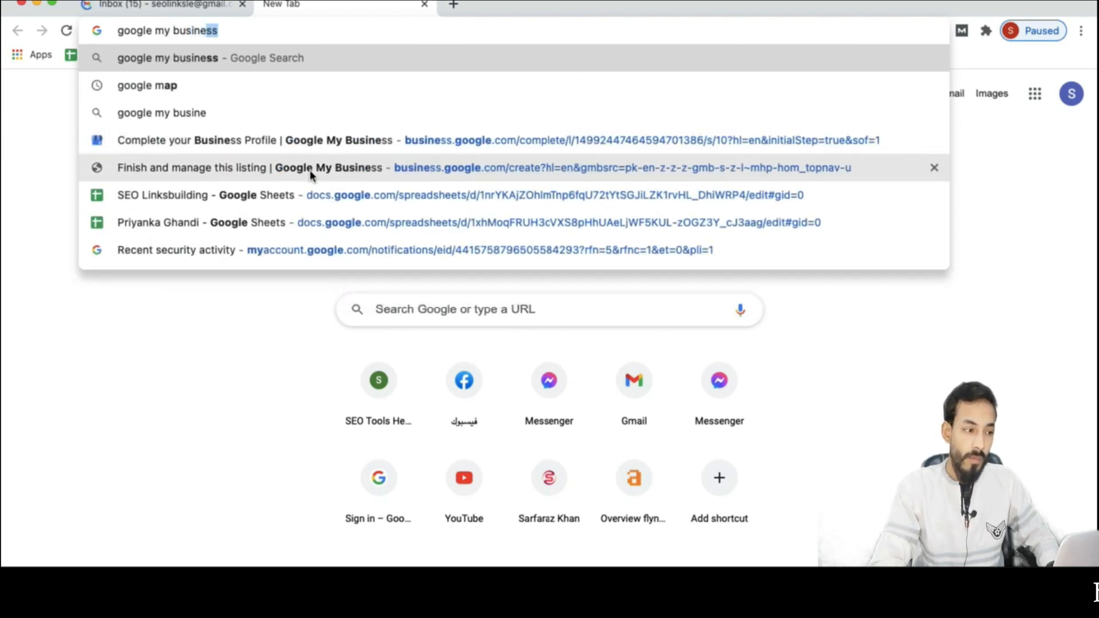
key("Return")
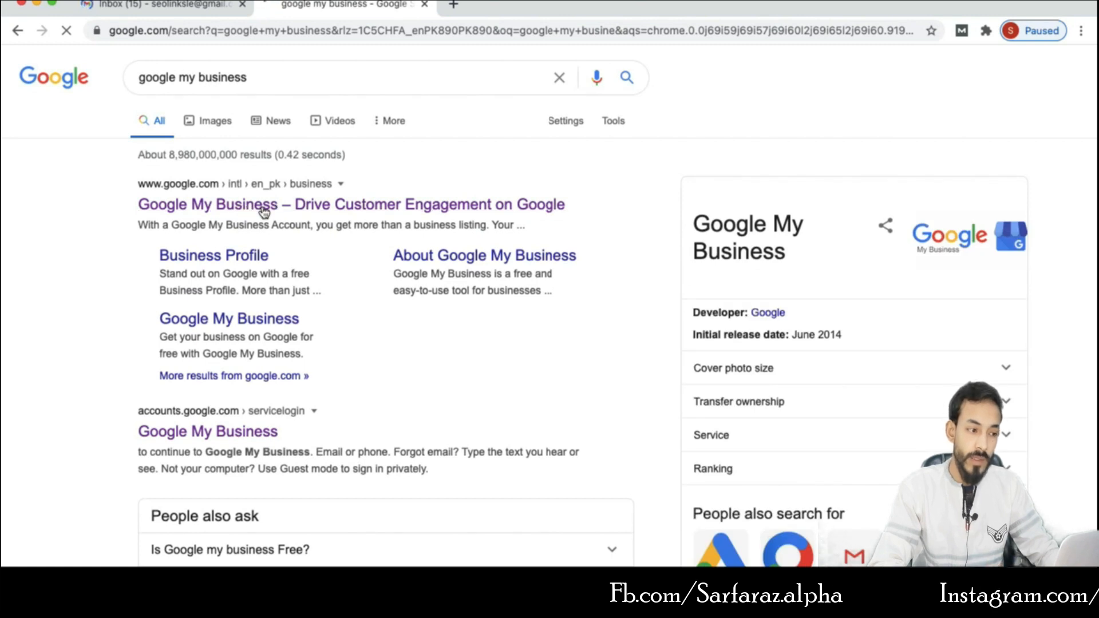
left_click(264, 211)
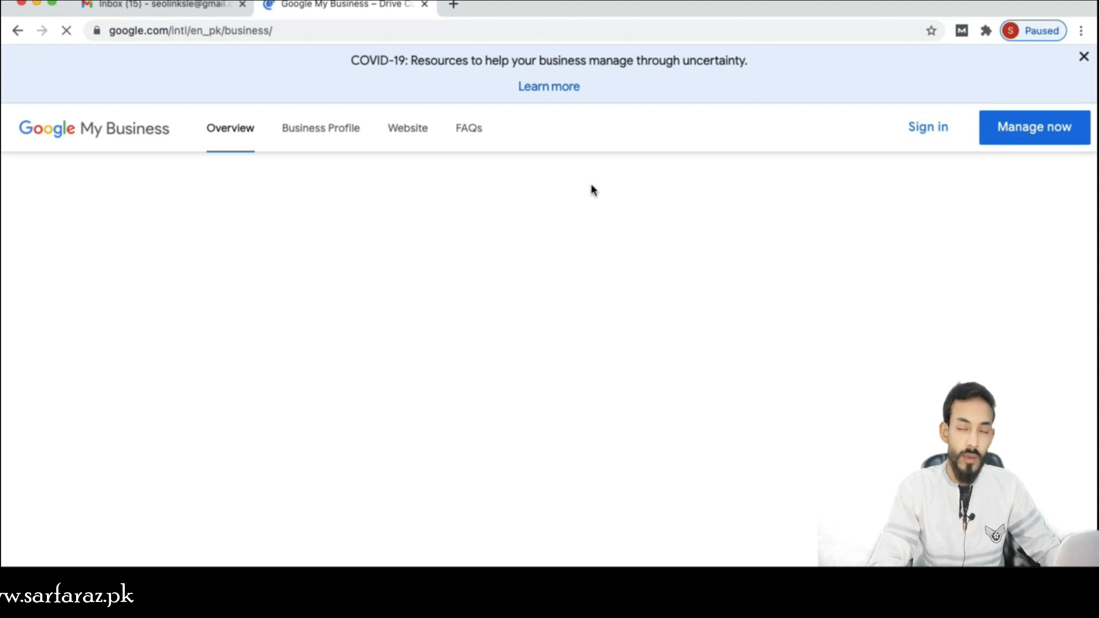
scroll(593, 190, "down", 4)
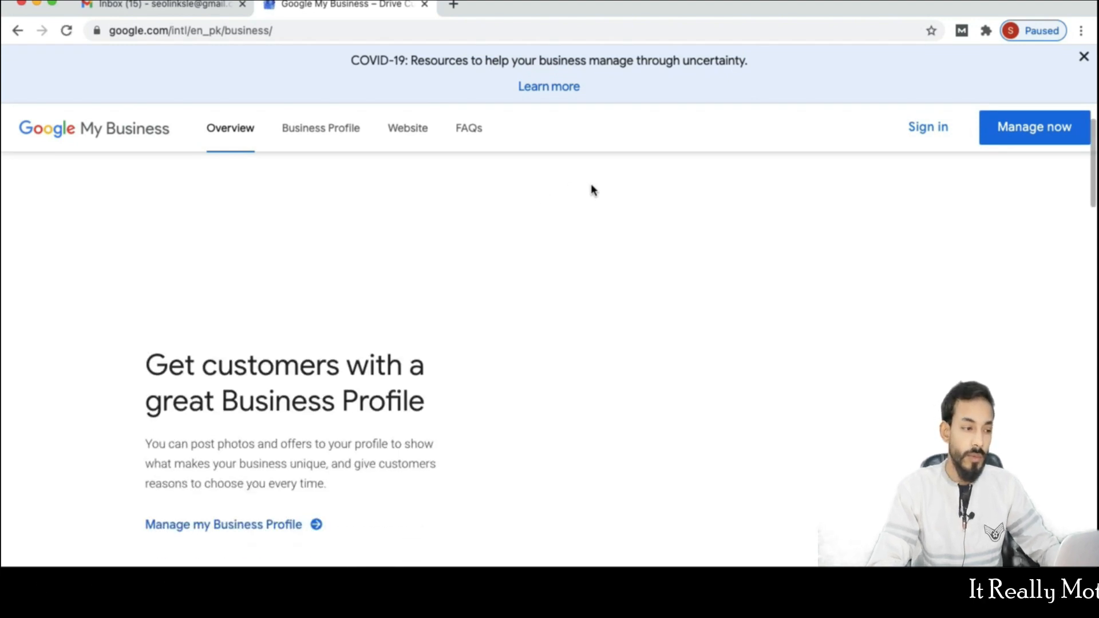
scroll(591, 191, "up", 1)
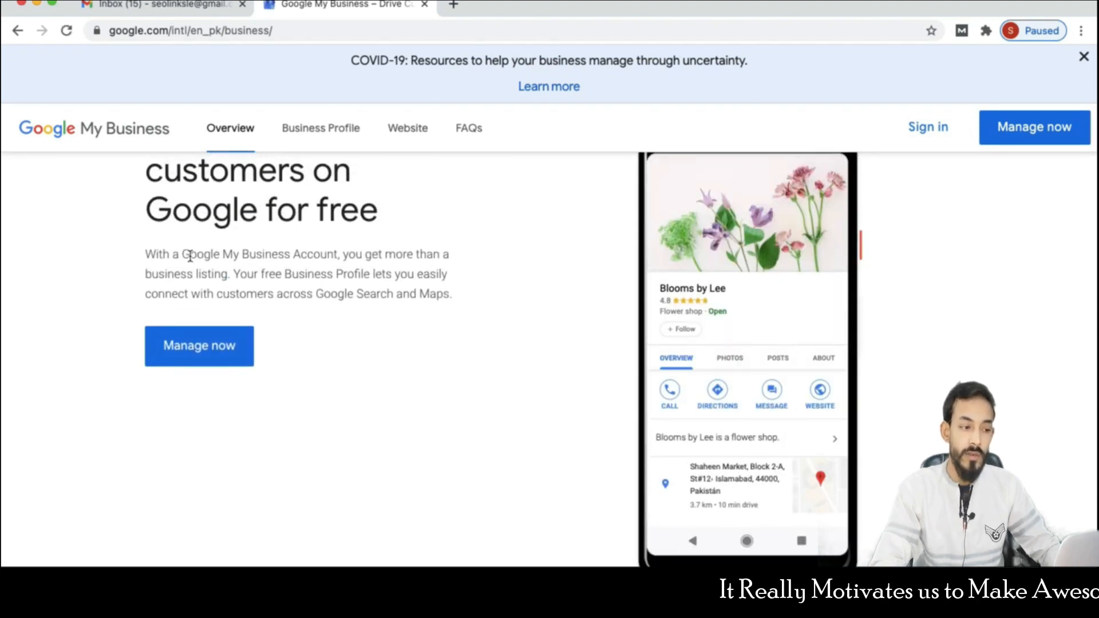
scroll(109, 295, "up", 2)
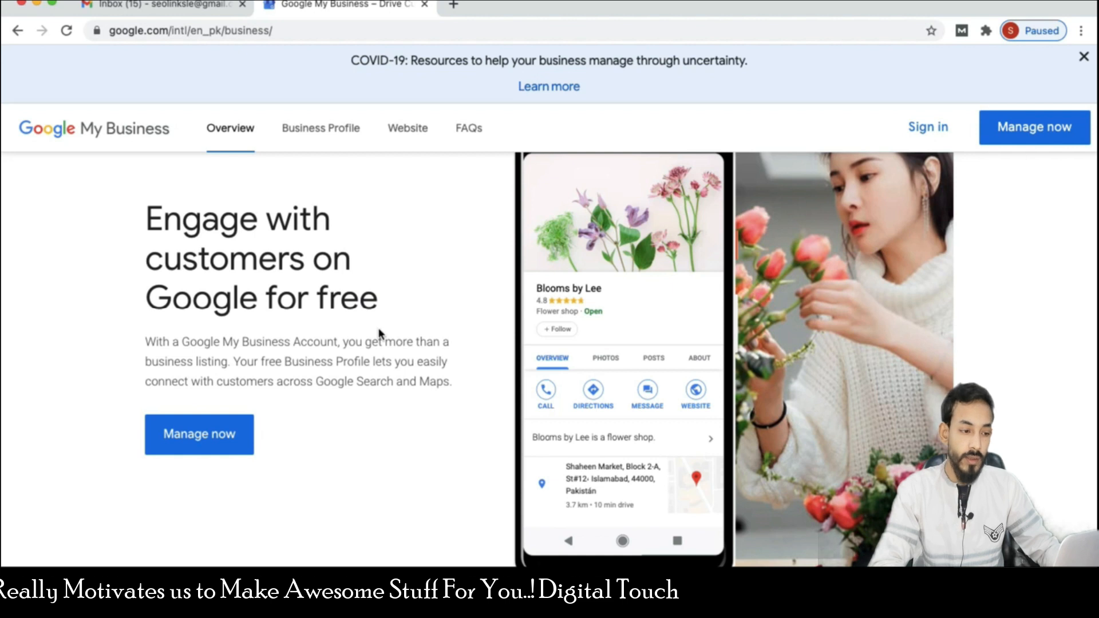
scroll(380, 334, "down", 3)
scroll(381, 334, "up", 3)
scroll(381, 334, "down", 5)
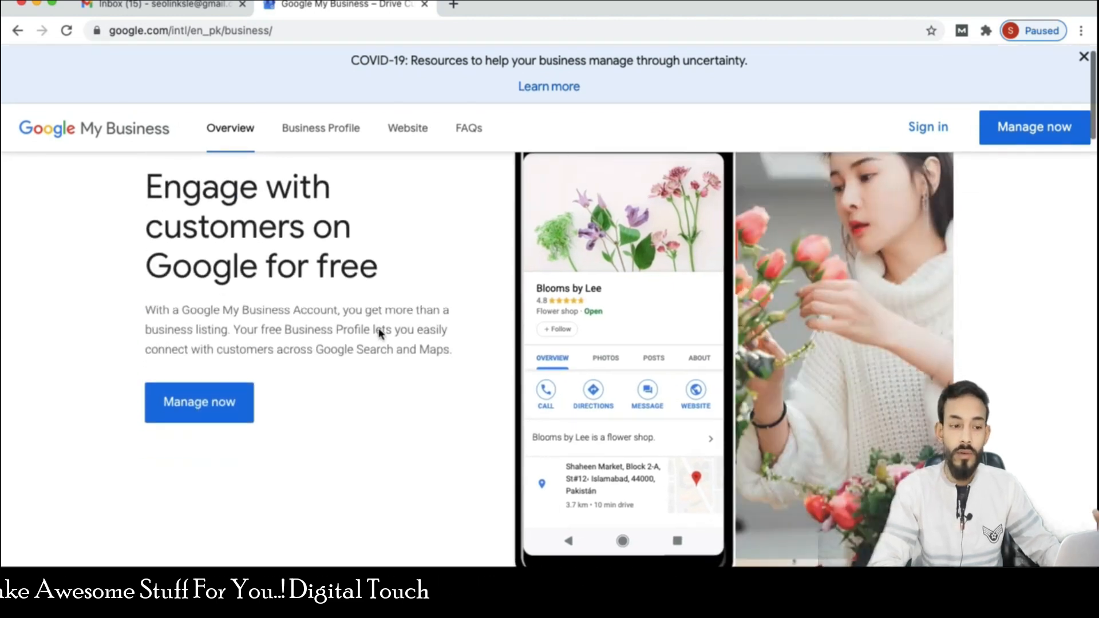
scroll(380, 334, "down", 5)
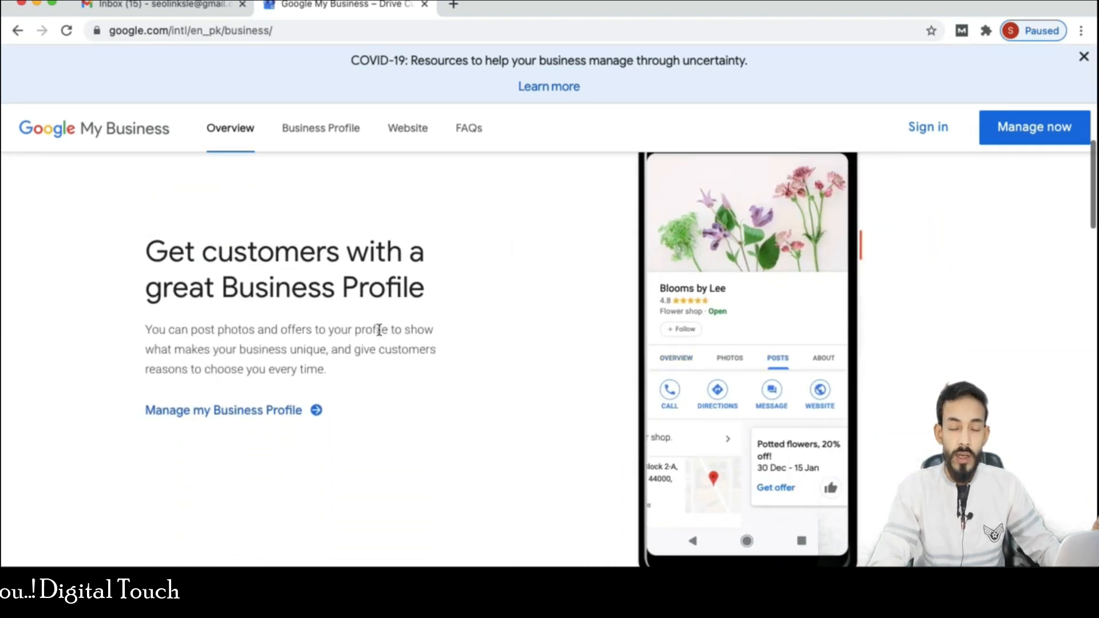
scroll(380, 333, "up", 5)
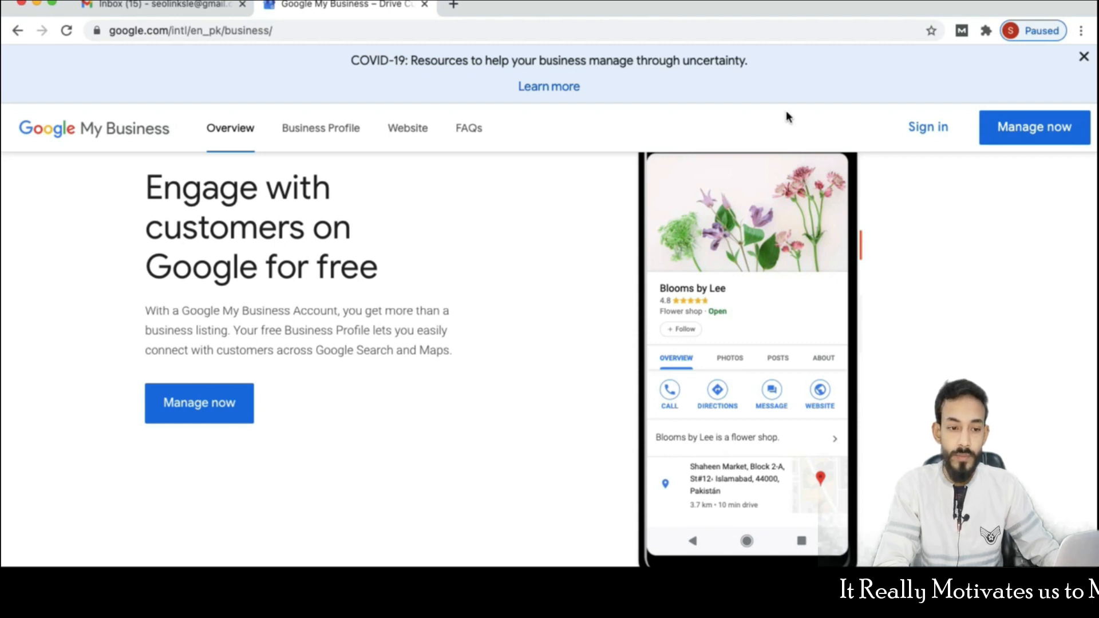
- Start a new business listing named 'Digital Touch 365'
left_click(1012, 140)
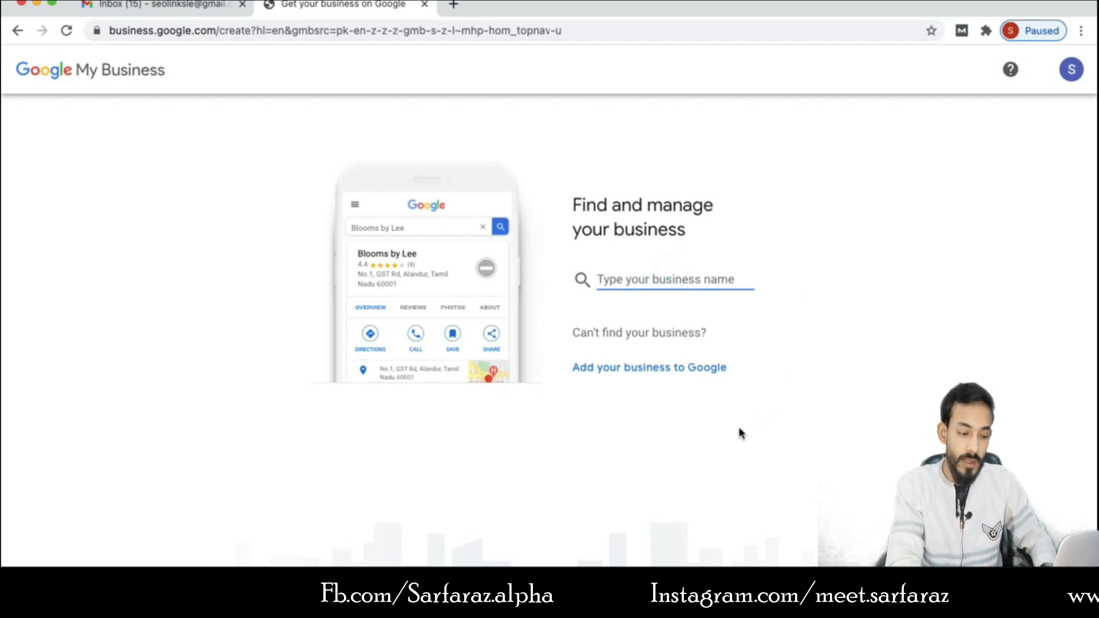
type("Di")
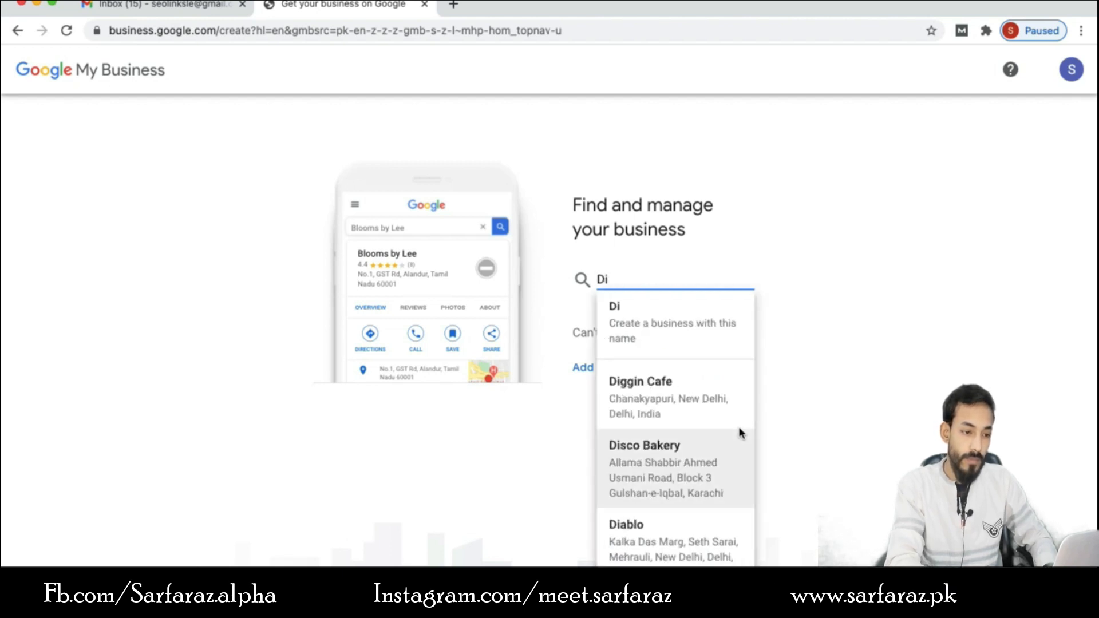
type("git")
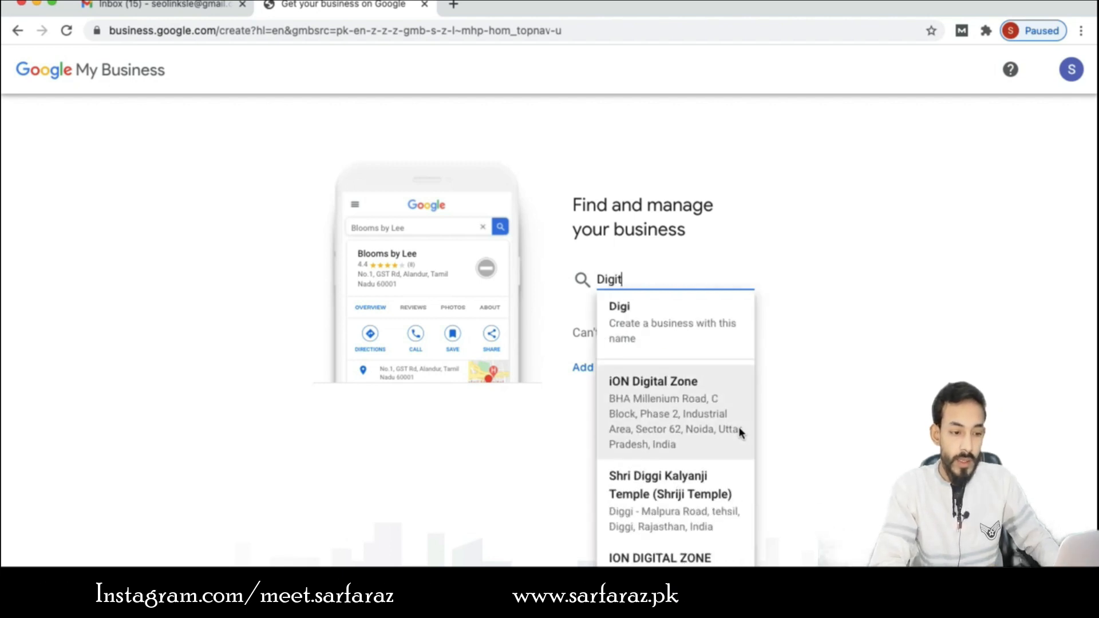
type("al touch")
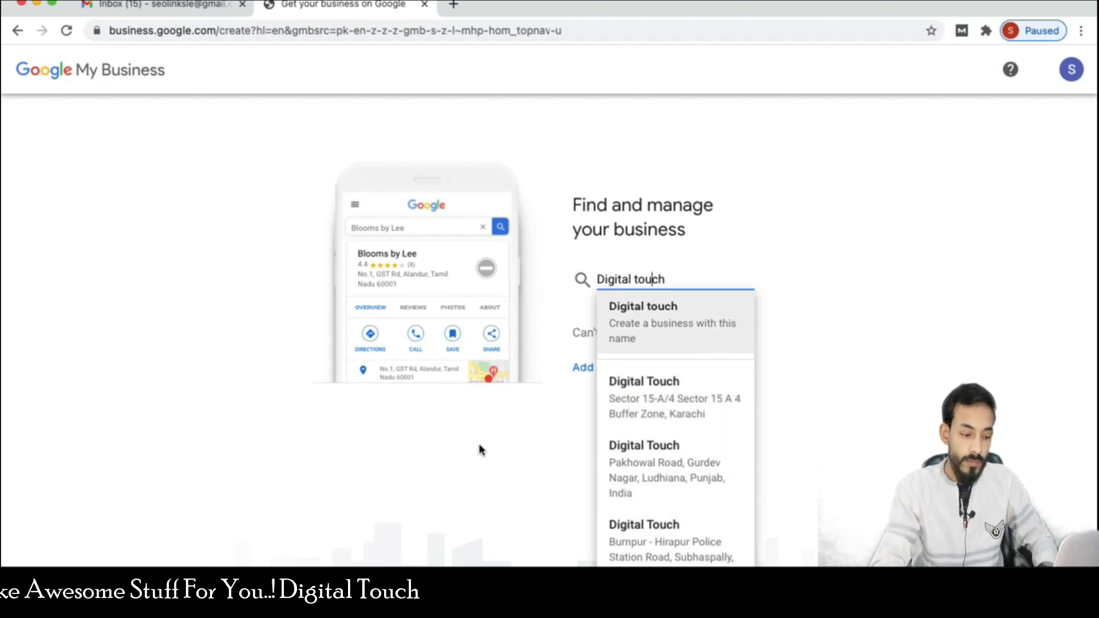
key("BackSpace")
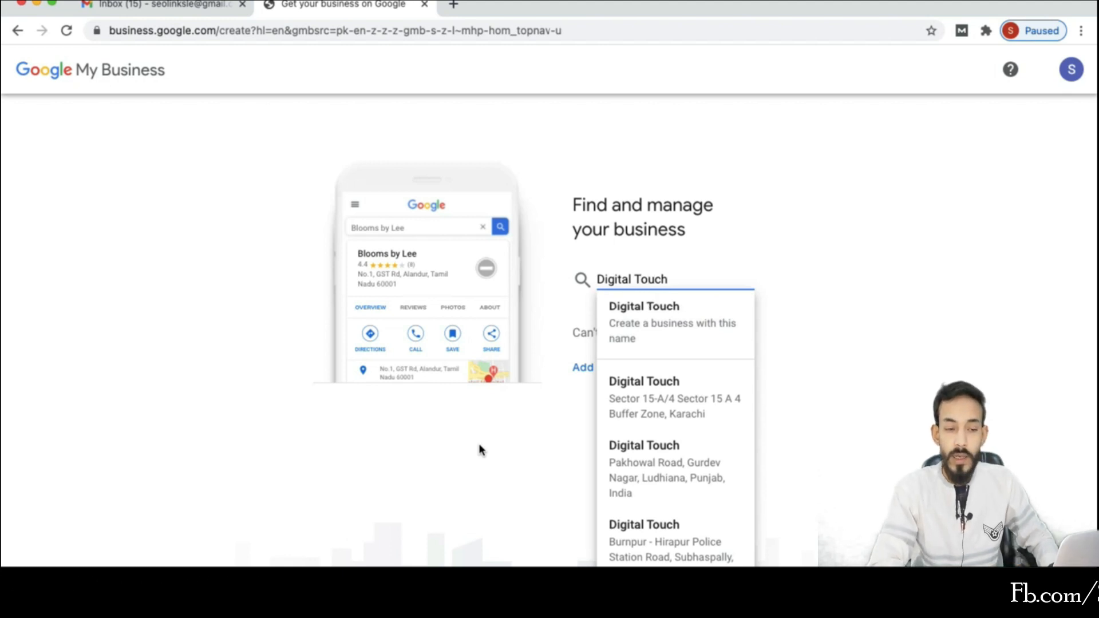
type("365")
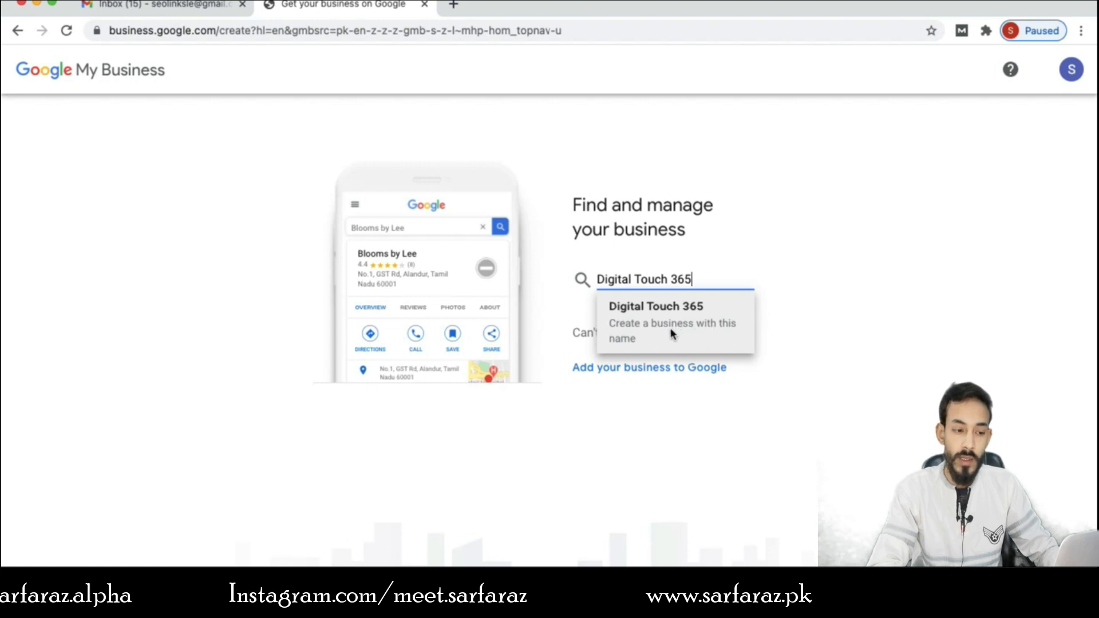
left_click(670, 330)
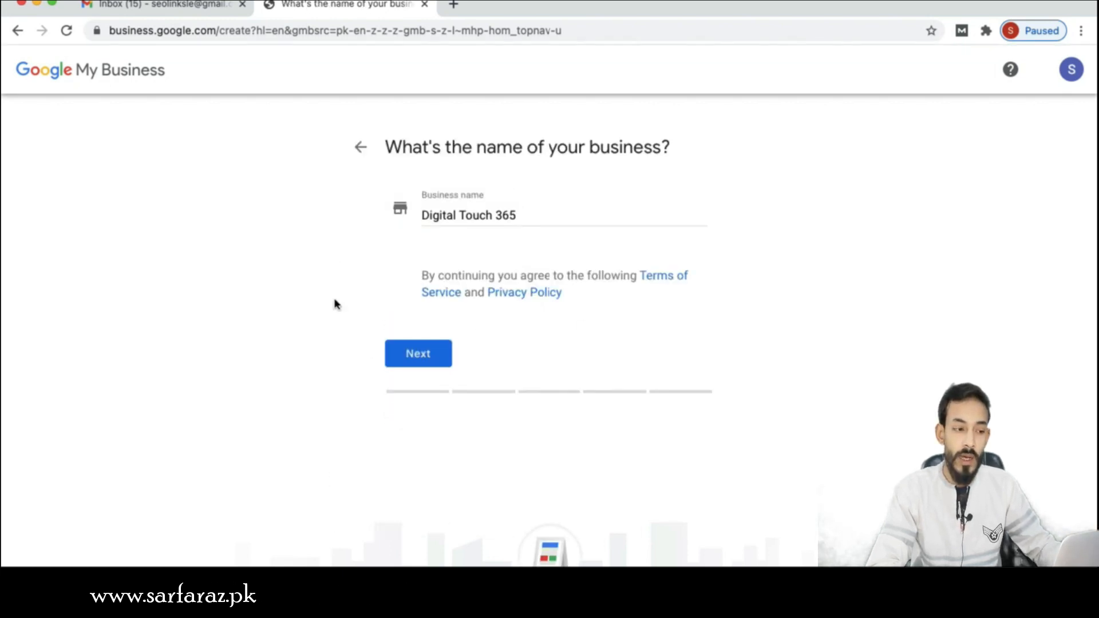
- Confirm the name and choose 'Market researcher' as the business category
left_click(401, 358)
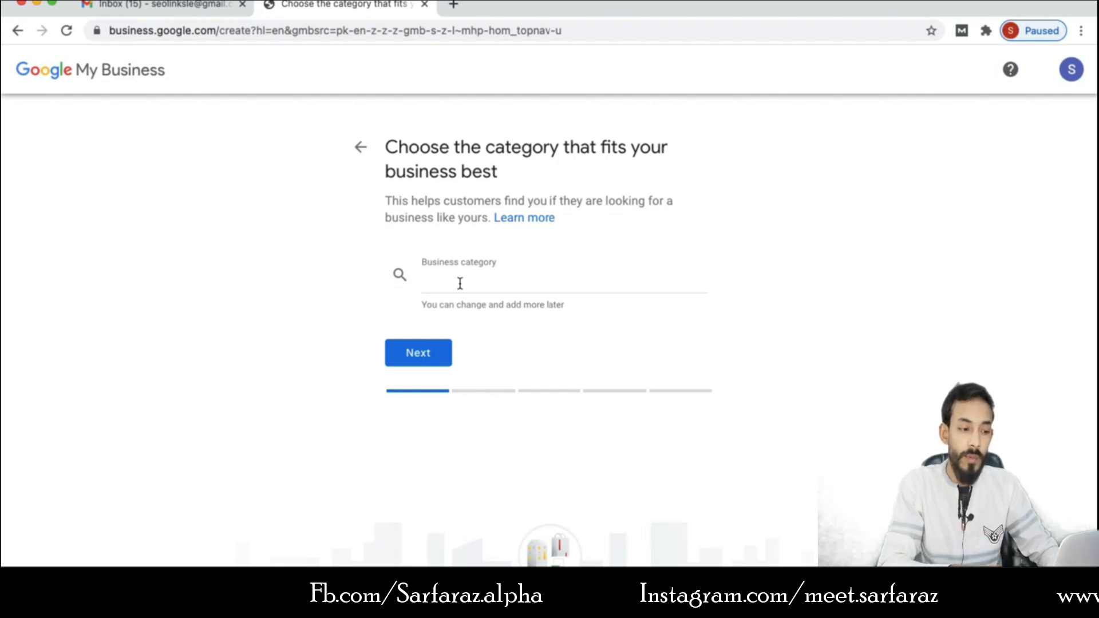
left_click(460, 283)
type("mar")
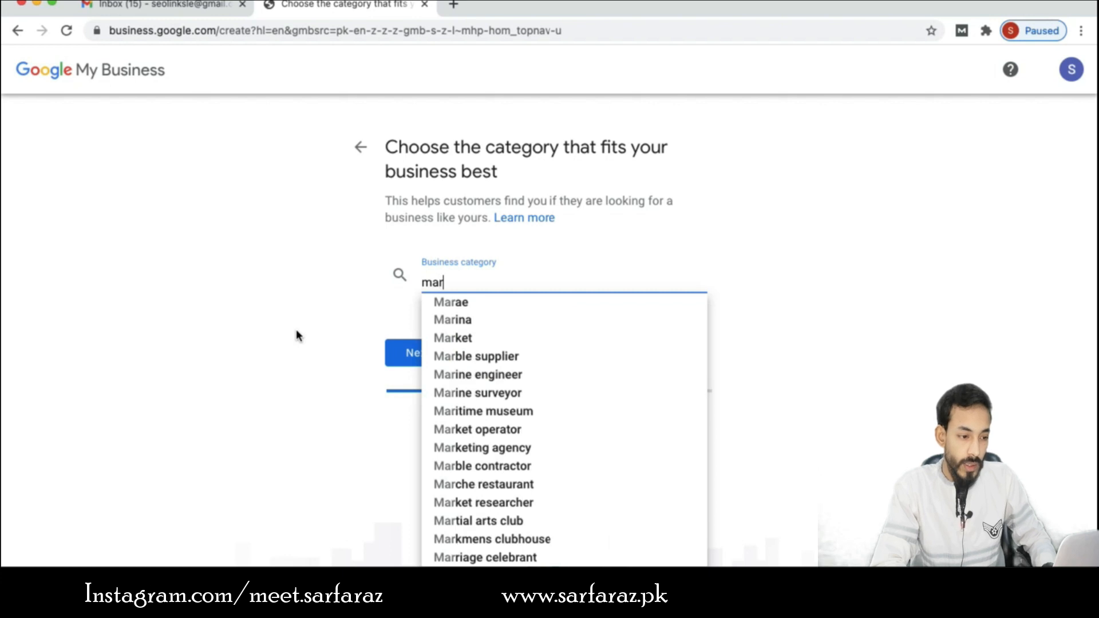
type("ke")
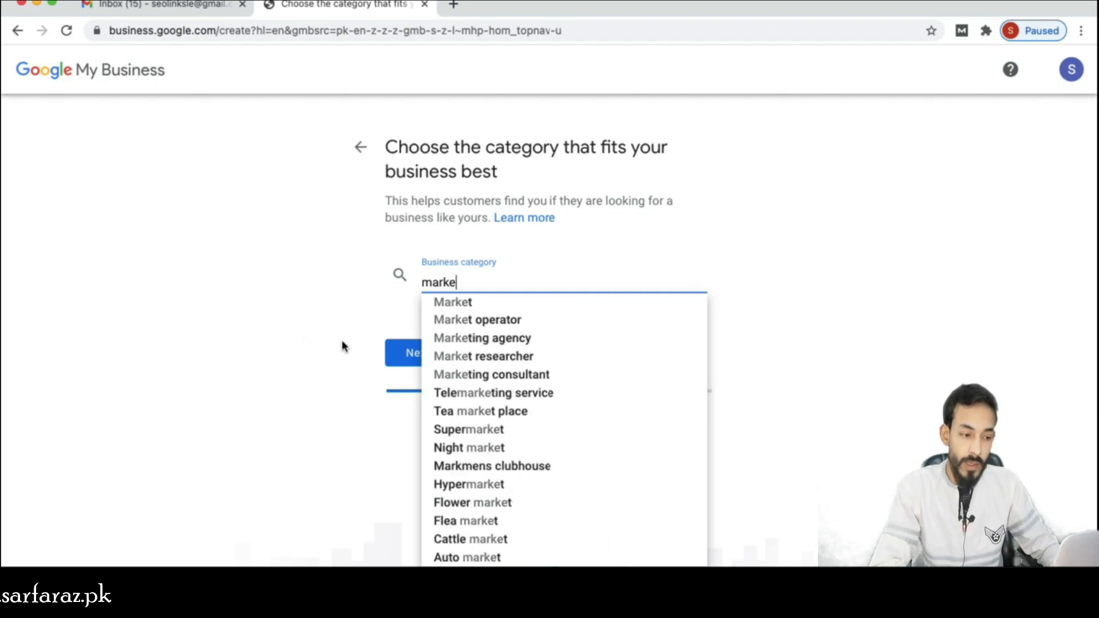
type("t")
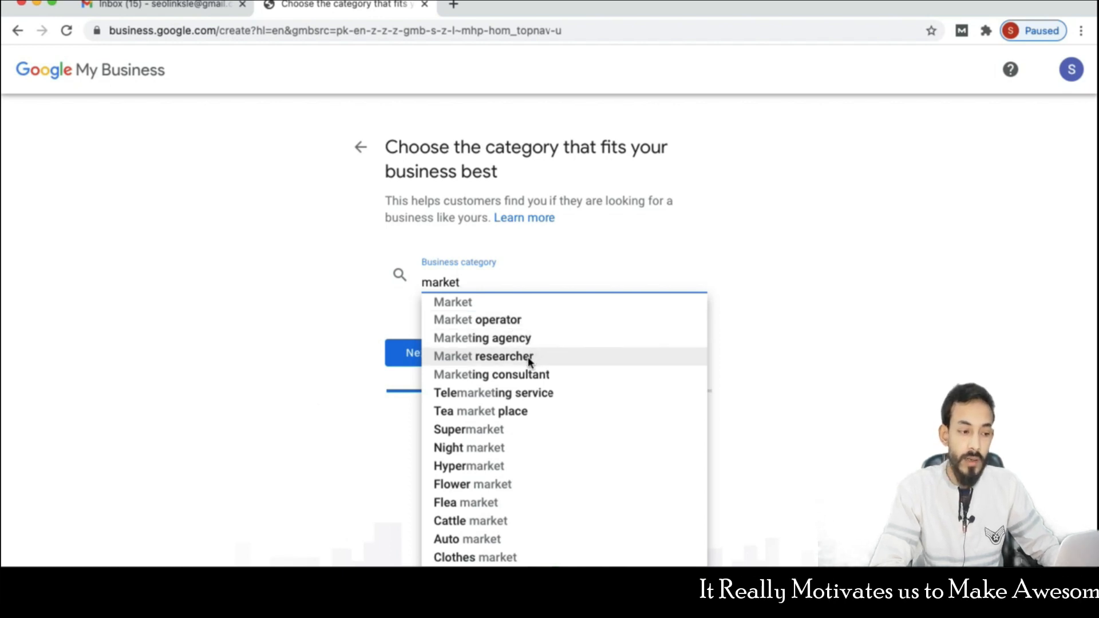
left_click(547, 357)
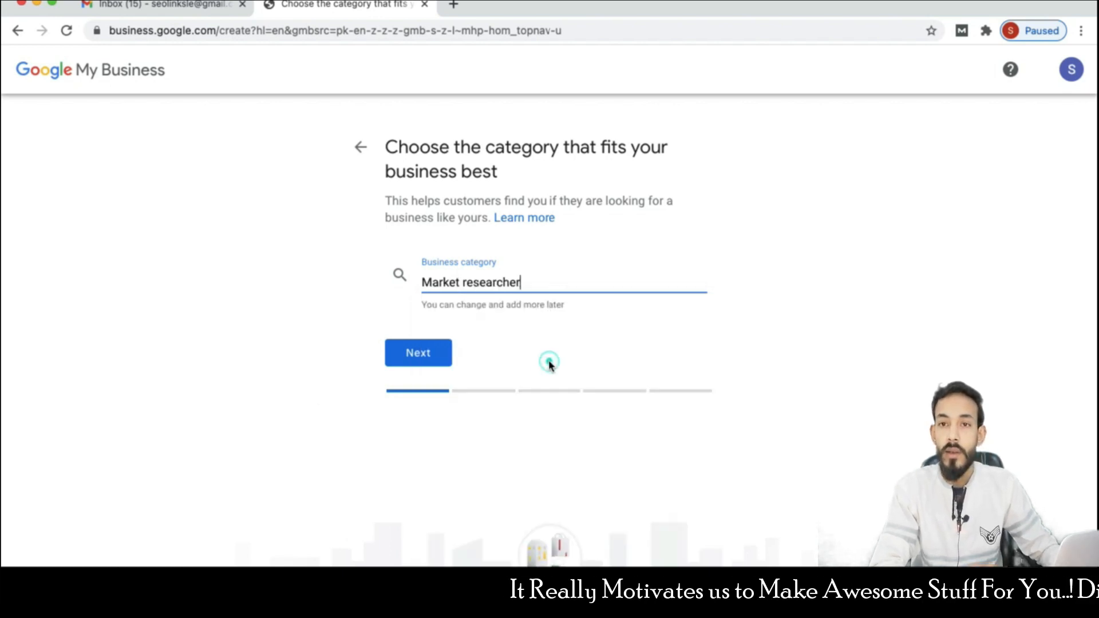
left_click(438, 359)
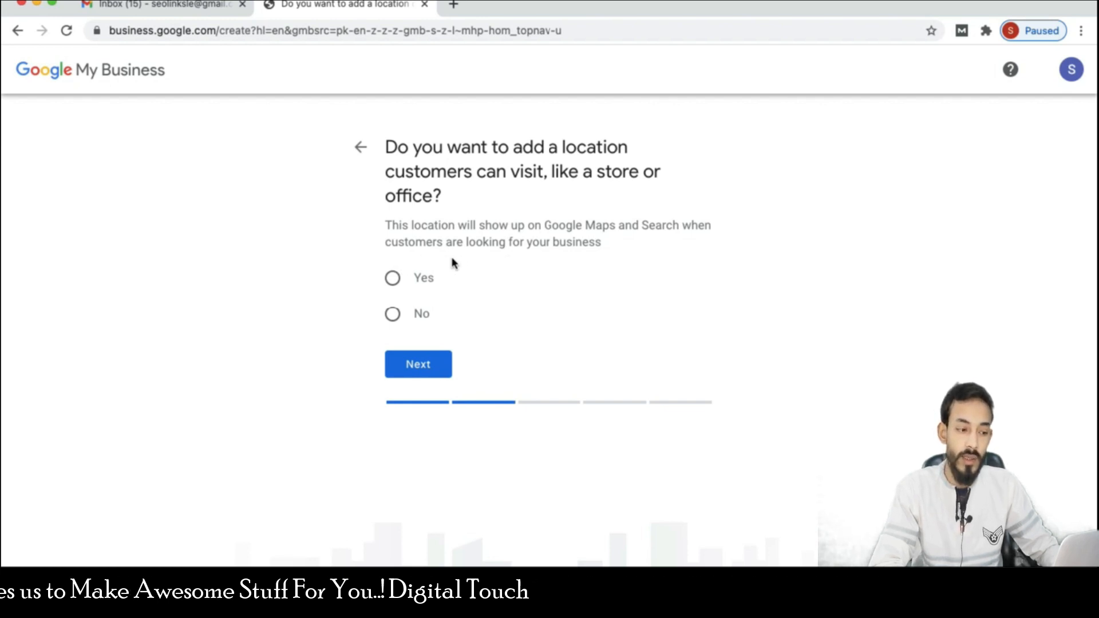
- Answer Yes to having a location customers can visit, bringing up the address form
left_click(392, 278)
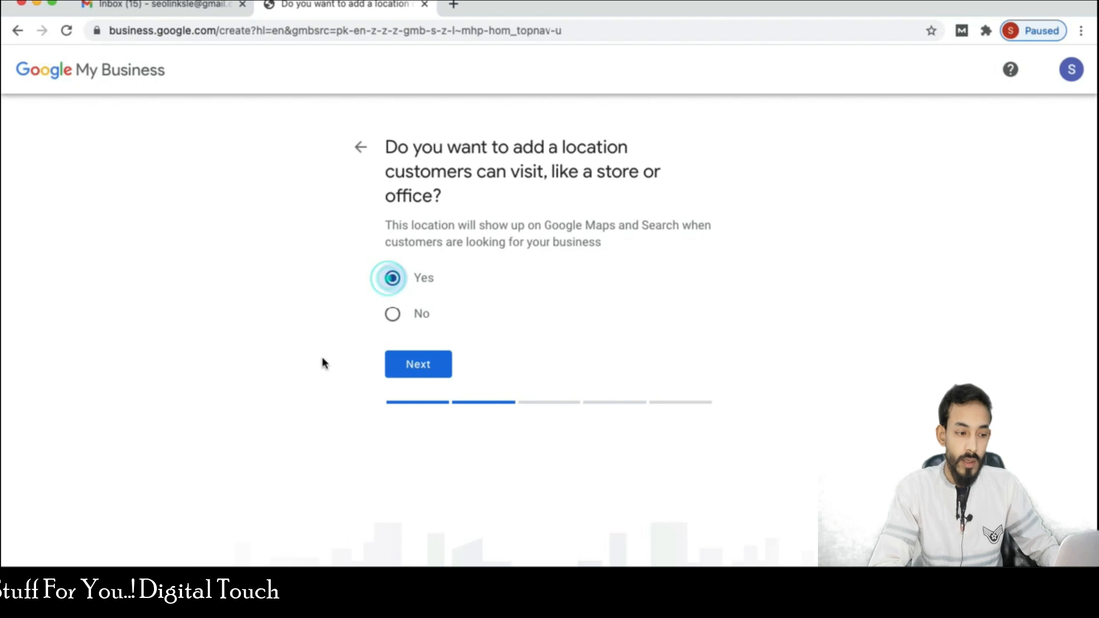
left_click(394, 369)
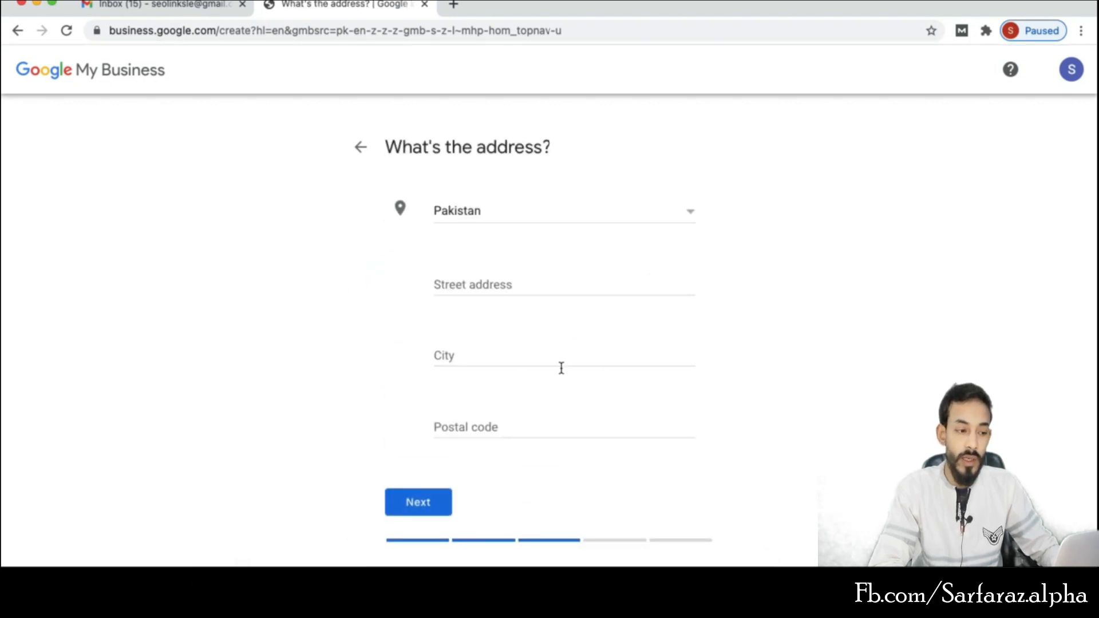
- Enter the address: street Bufferzone, city karachi, postal code 75800
scroll(753, 320, "down", 1)
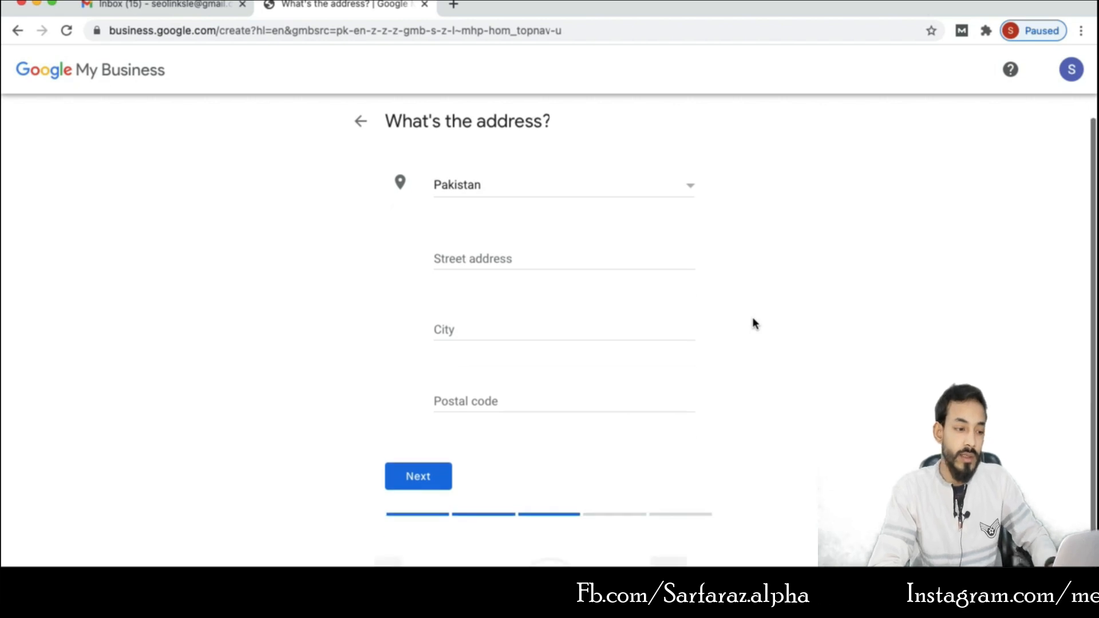
scroll(750, 320, "up", 1)
left_click(547, 282)
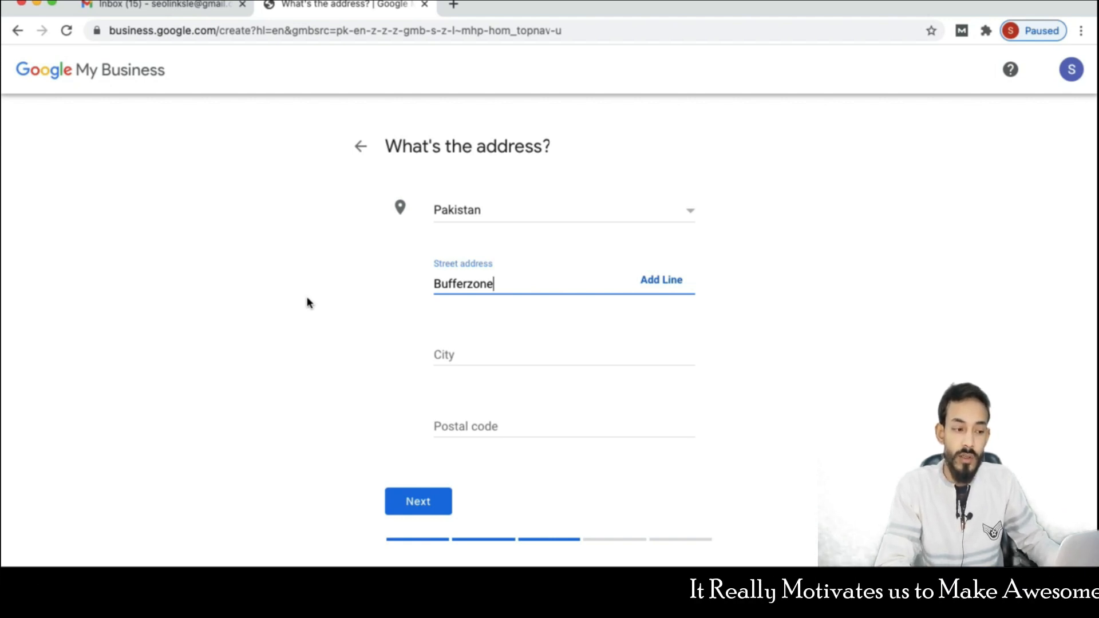
scroll(307, 302, "down", 1)
left_click(478, 338)
type("karachi")
key("Tab")
type("7")
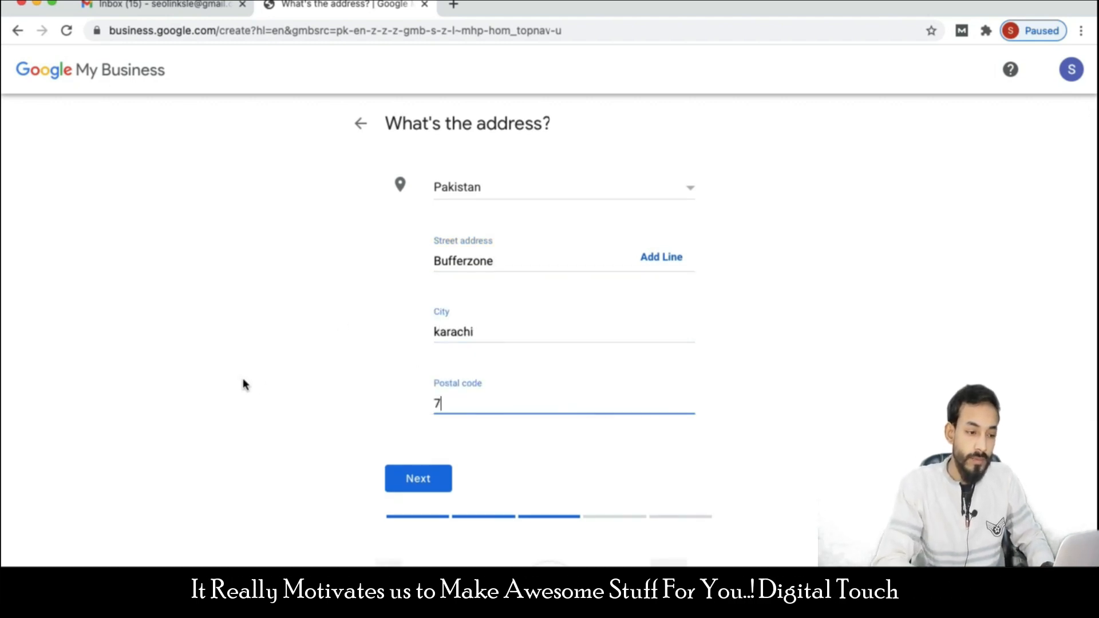
type("5800")
- Submit the address and mark the suggested existing listing as not a match
left_click(444, 479)
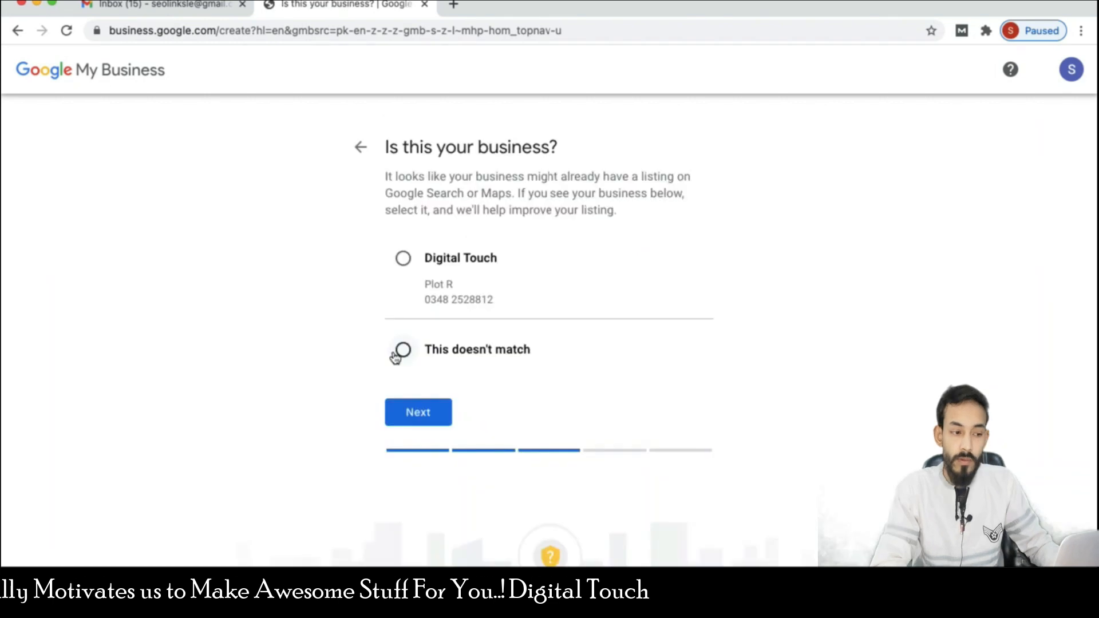
left_click(403, 352)
left_click(410, 412)
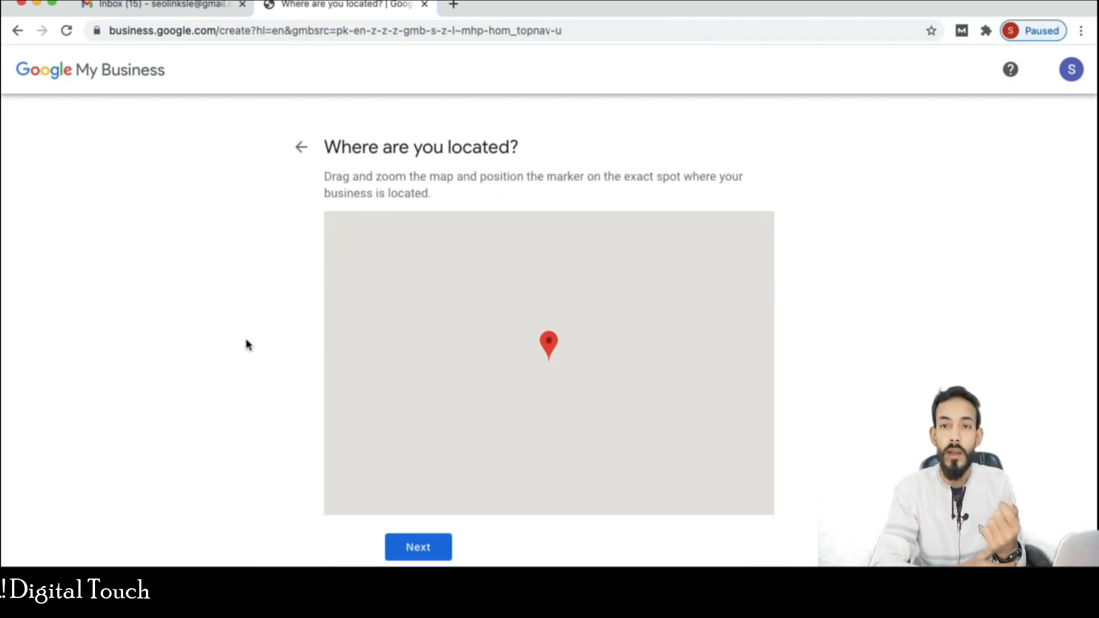
- Zoom in and pin the marker just below the coaching centre in Bufferzone
scroll(246, 340, "down", 1)
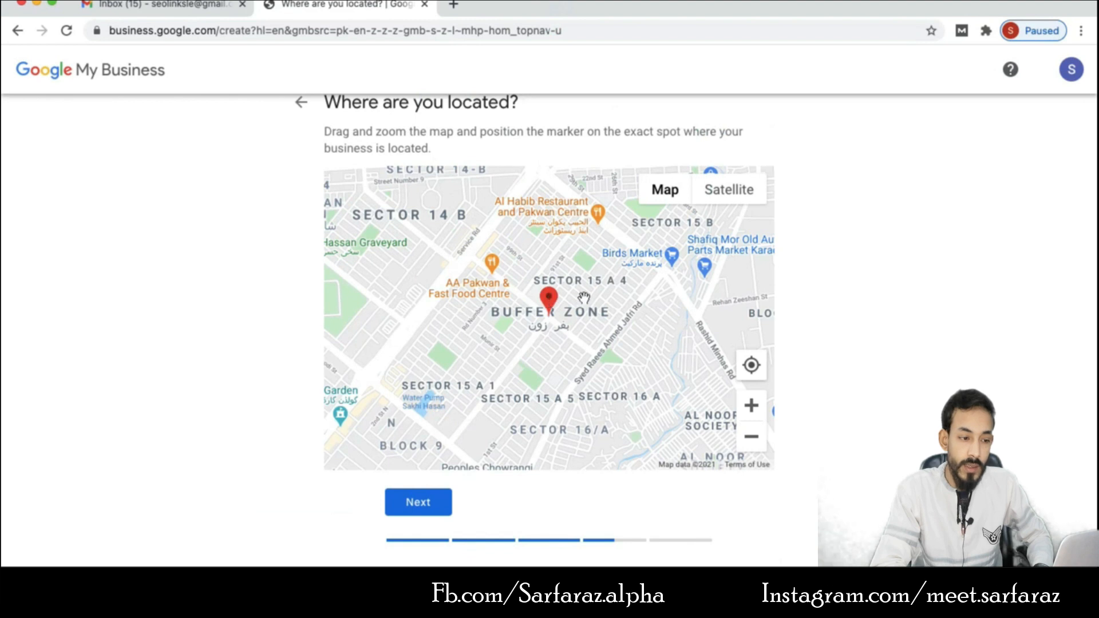
left_click(751, 405)
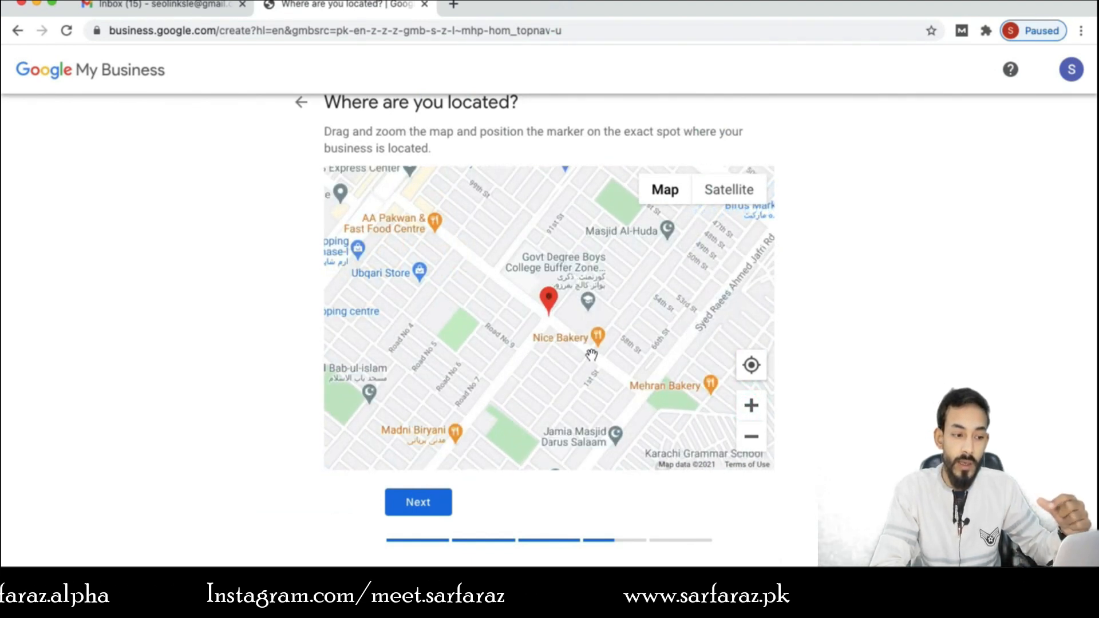
mouse_move(548, 299)
left_mouse_down()
mouse_move(479, 297)
mouse_move(491, 272)
left_mouse_up()
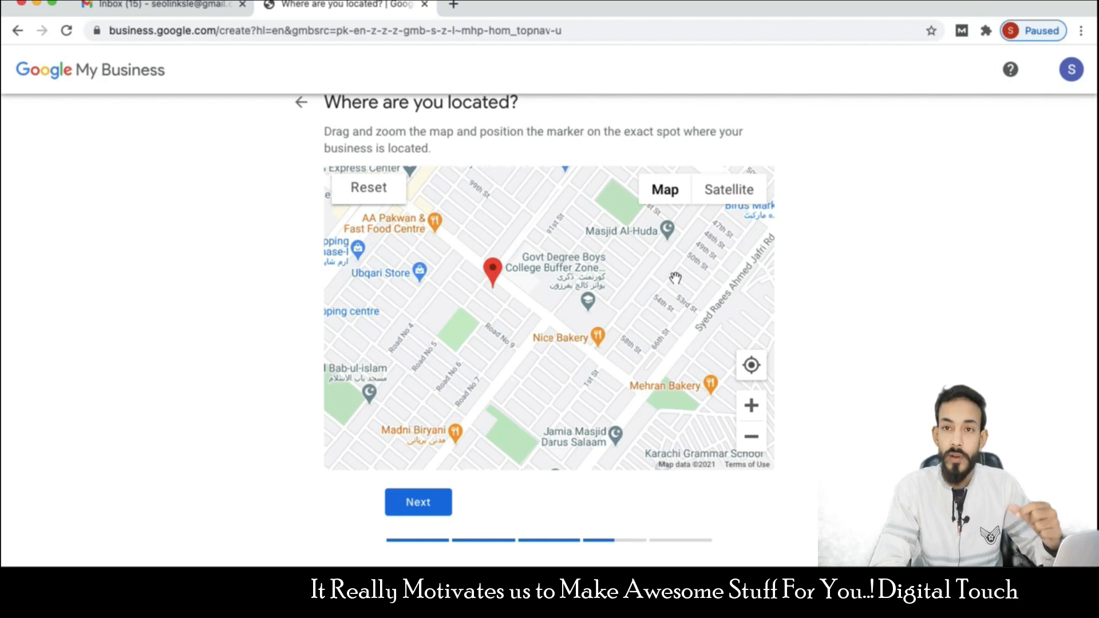
left_click(751, 405)
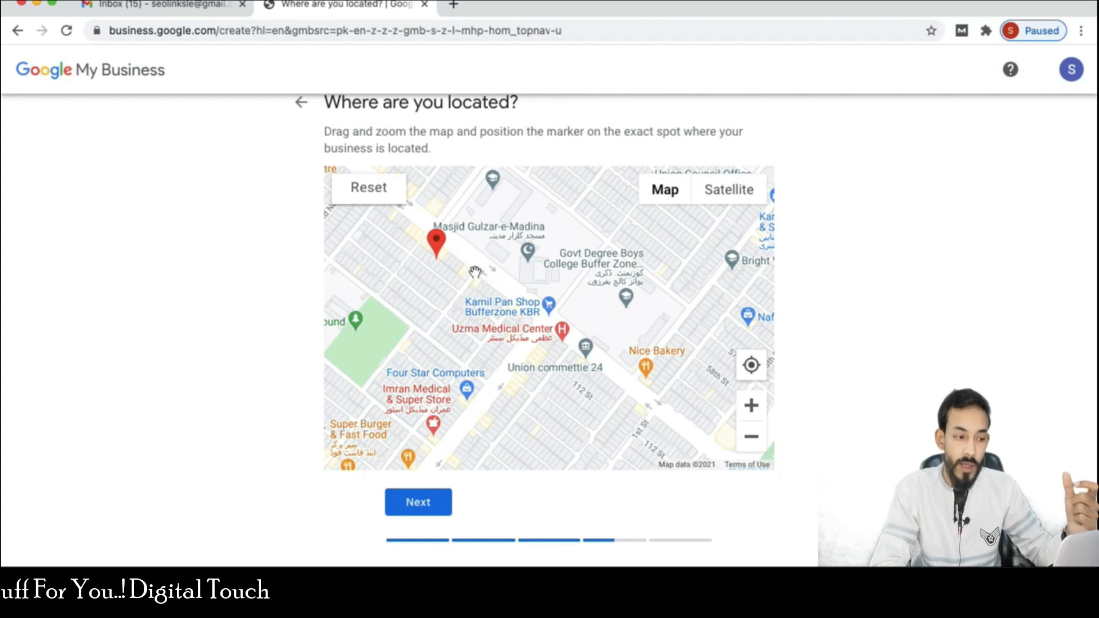
left_click(746, 404)
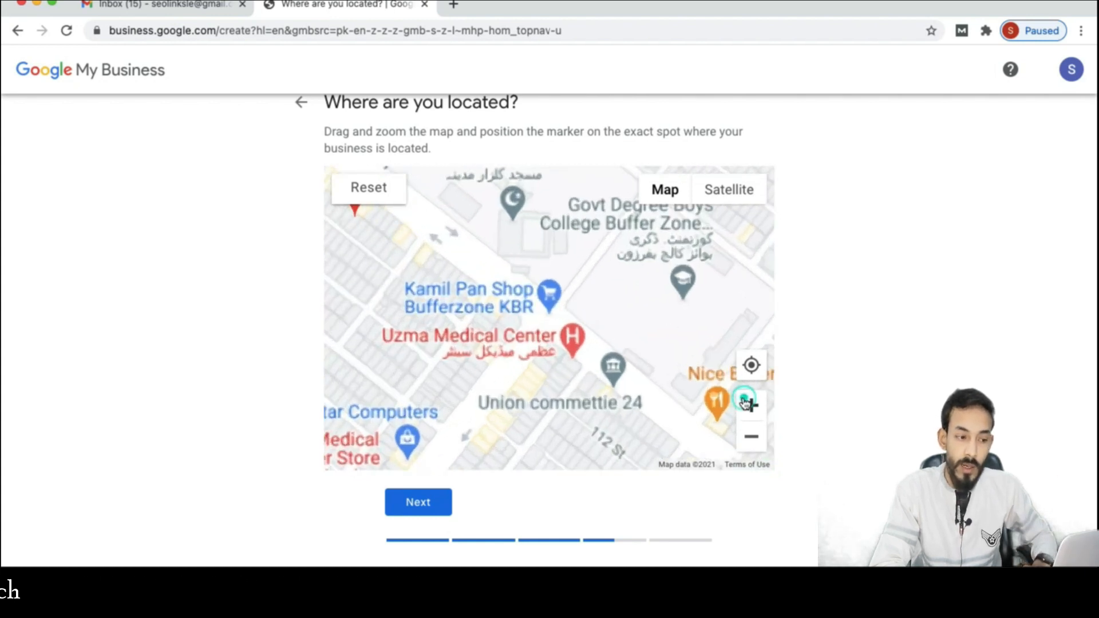
left_click_drag(480, 266, 699, 316)
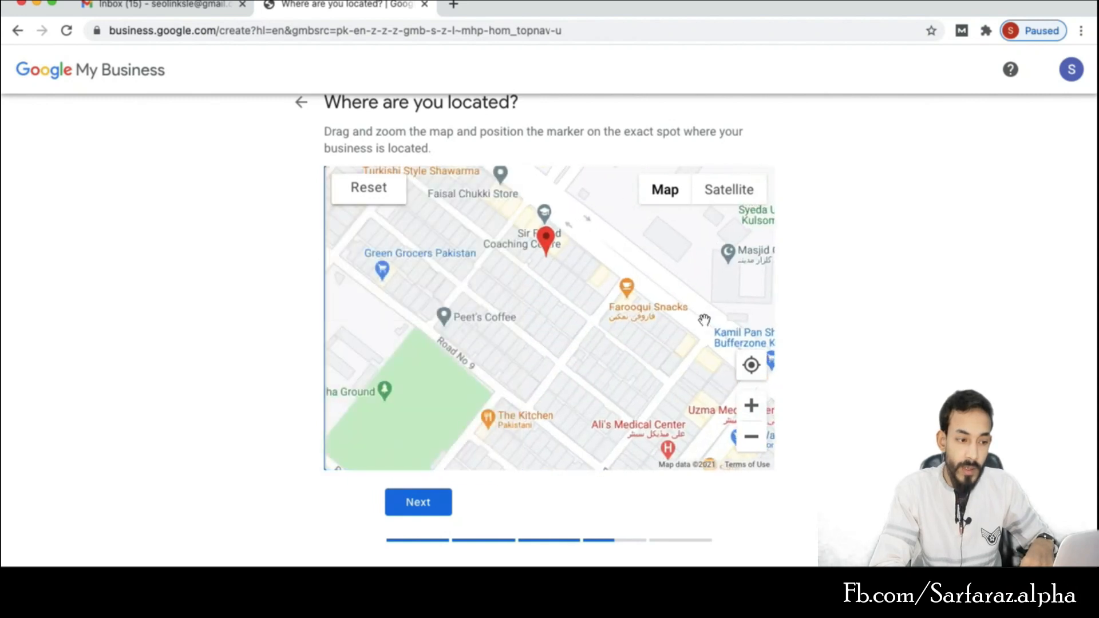
mouse_move(544, 232)
left_mouse_down()
mouse_move(520, 186)
mouse_move(495, 231)
mouse_move(534, 324)
mouse_move(521, 259)
left_mouse_up()
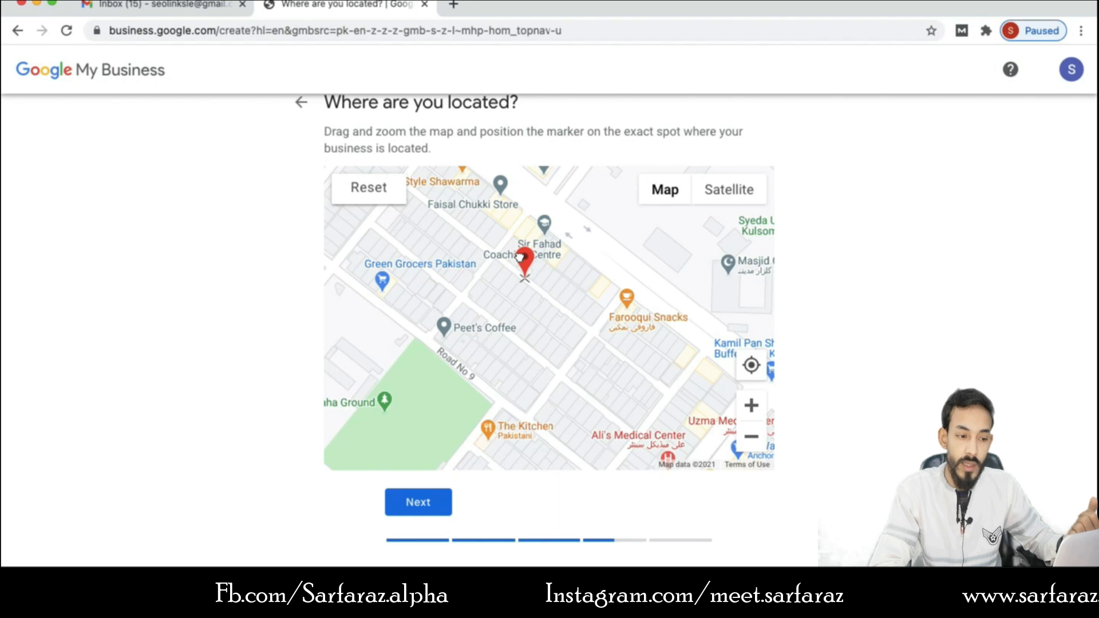
left_click(415, 504)
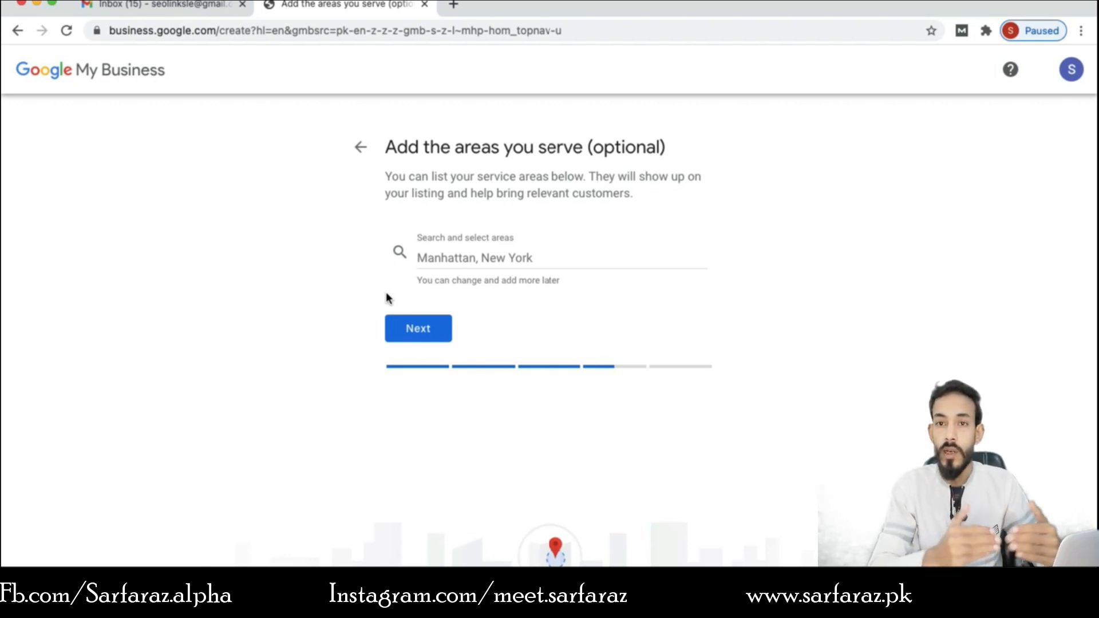
- Go back and answer 'No, I don't' to serving customers outside the location
left_click(358, 148)
left_click(394, 293)
left_click(413, 342)
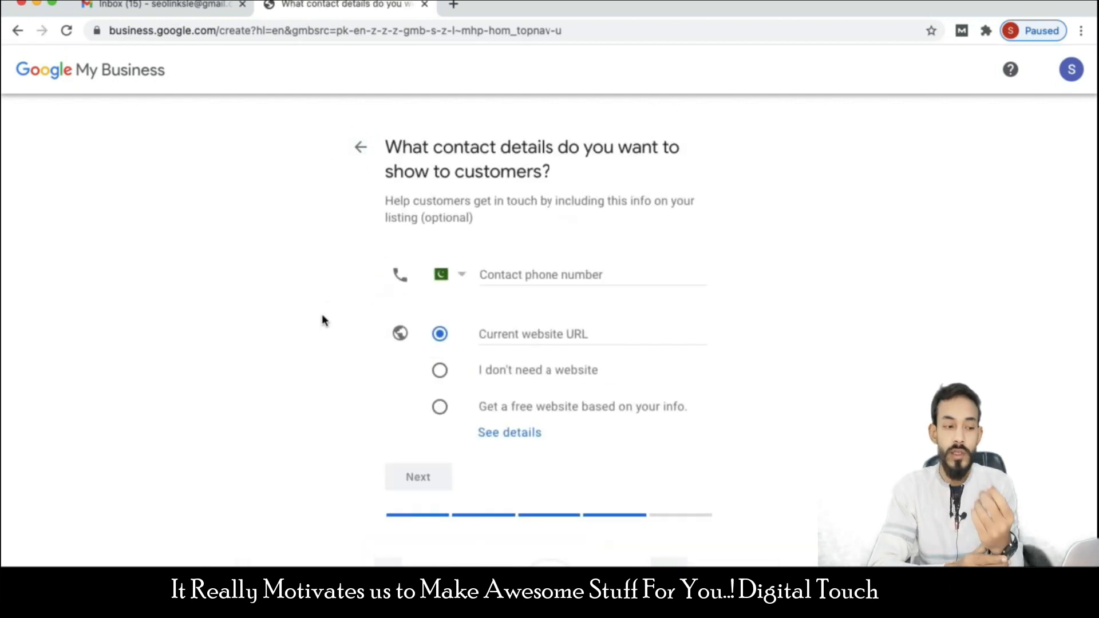
- Enter the business contact phone number and decline Google's updates and recommendations
scroll(327, 300, "down", 1)
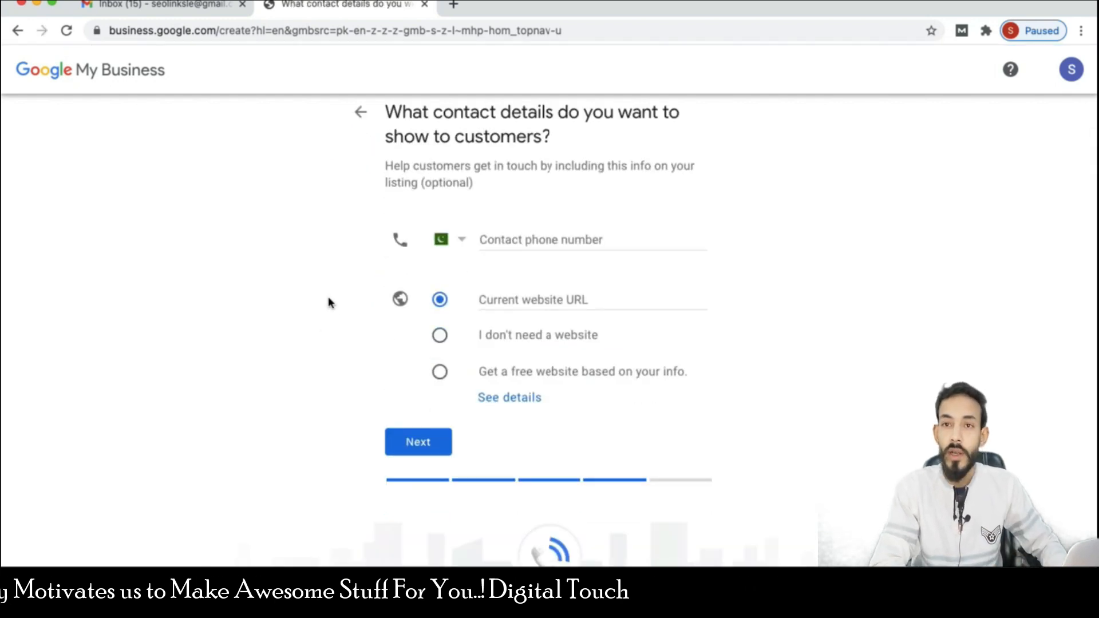
left_click(543, 241)
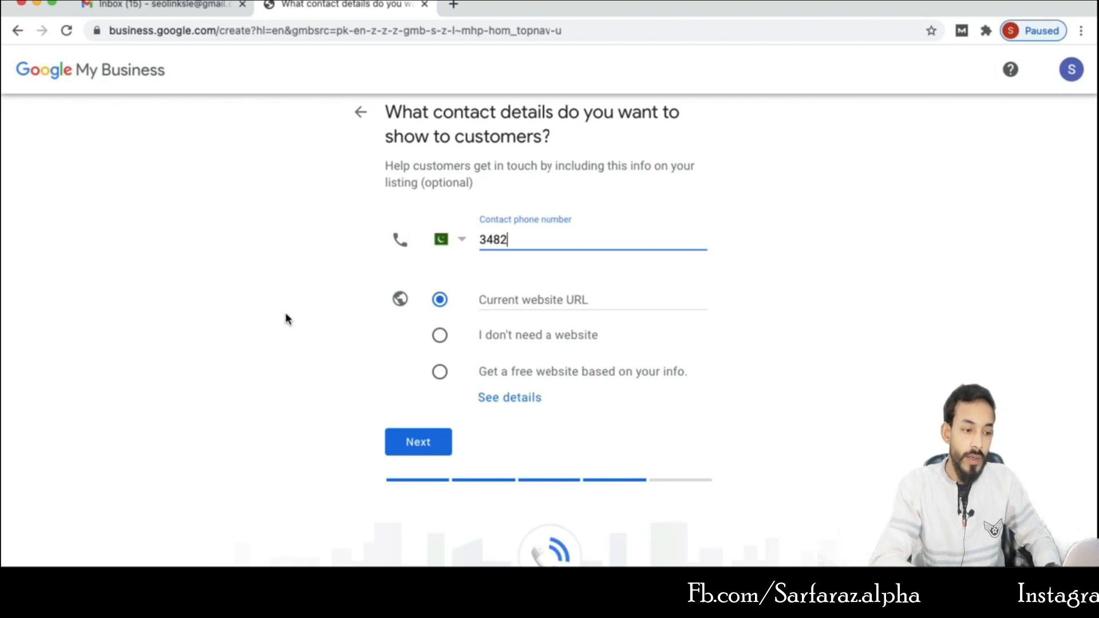
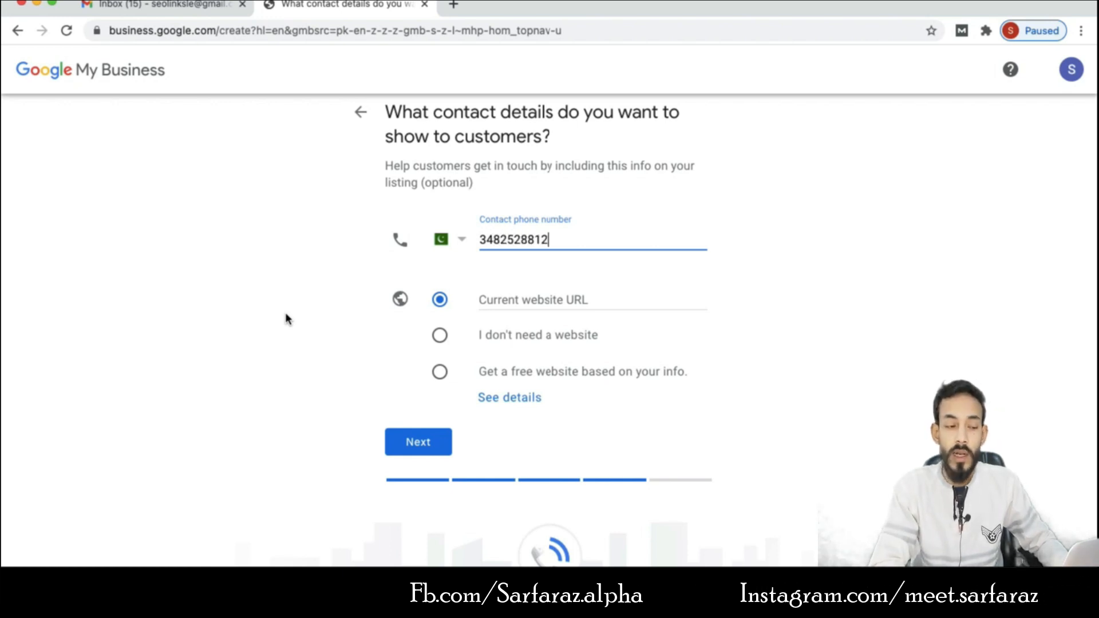
key("Tab")
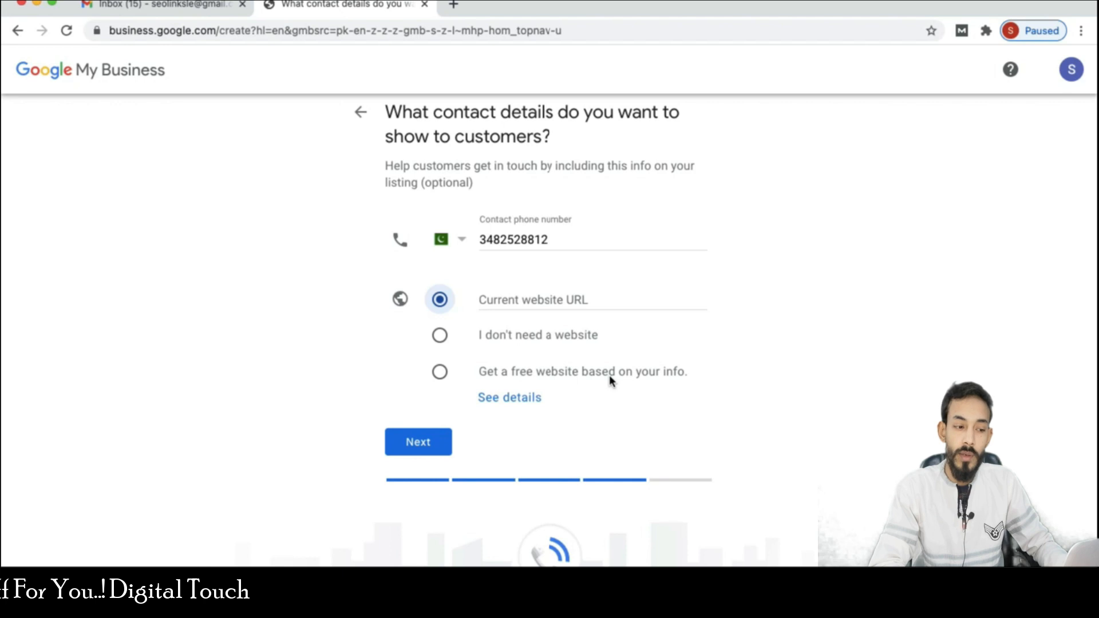
left_click(411, 444)
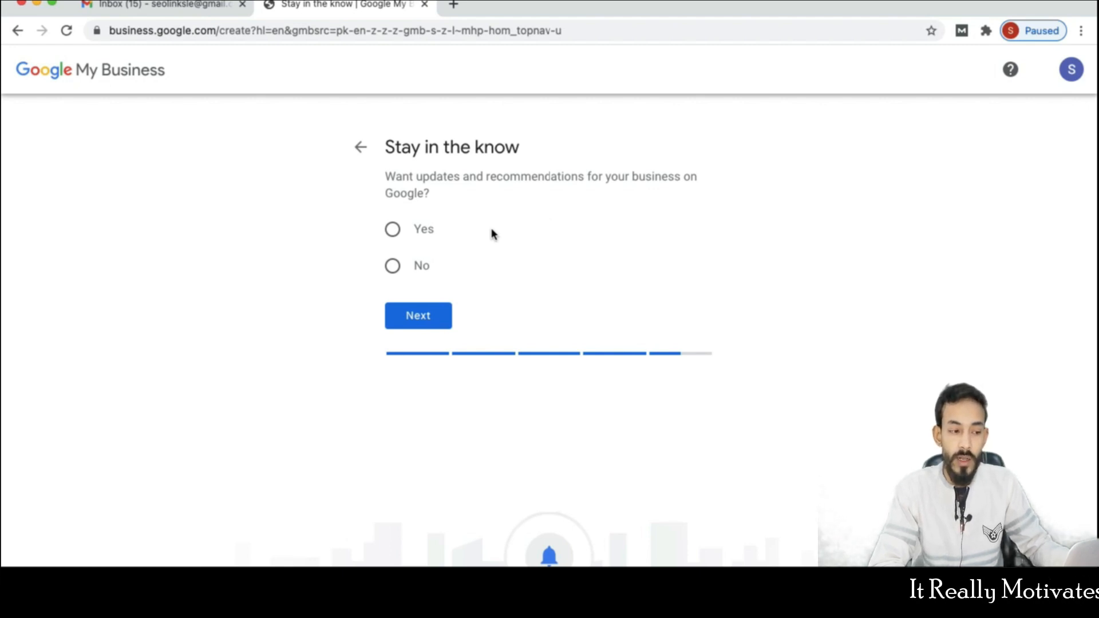
left_click(393, 268)
left_click(402, 316)
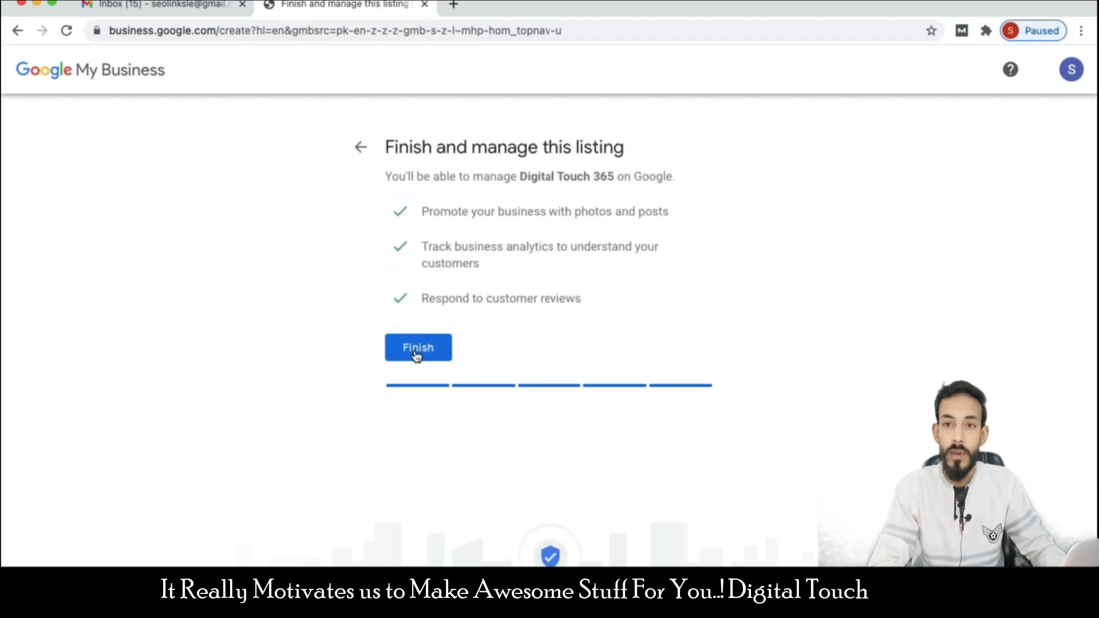
- Finish the Digital Touch 365 listing setup to reach the verification options
left_click(416, 353)
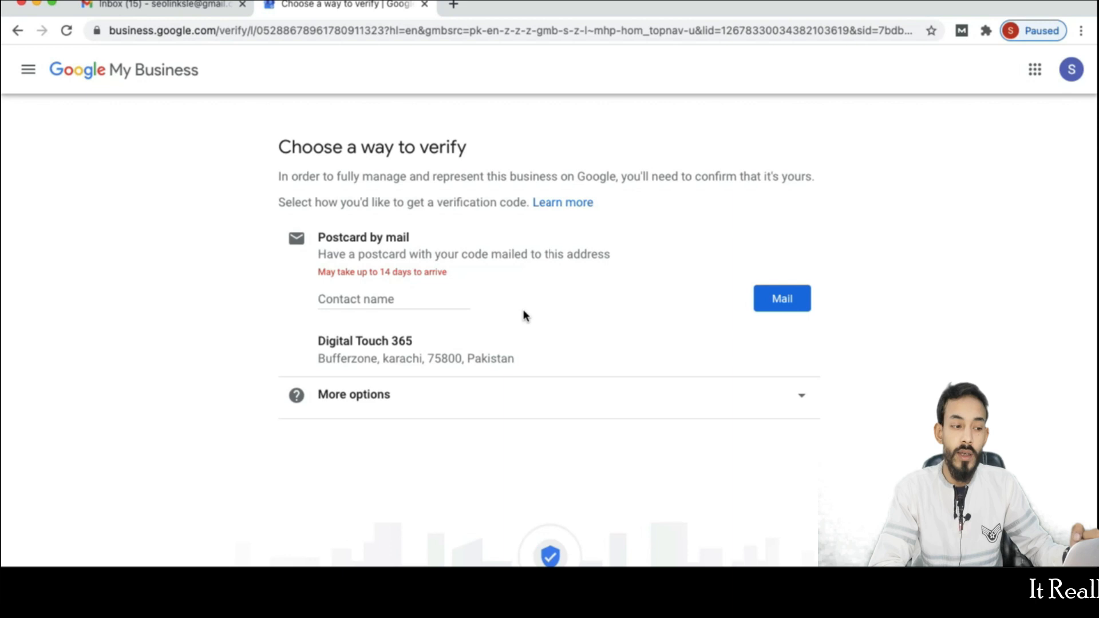
left_click(396, 298)
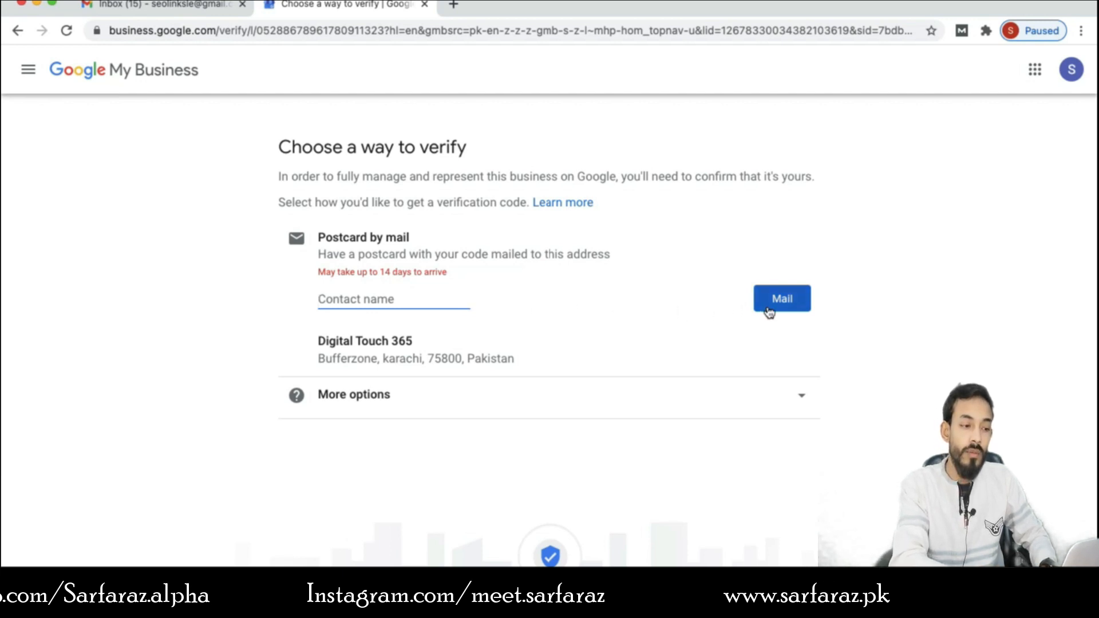
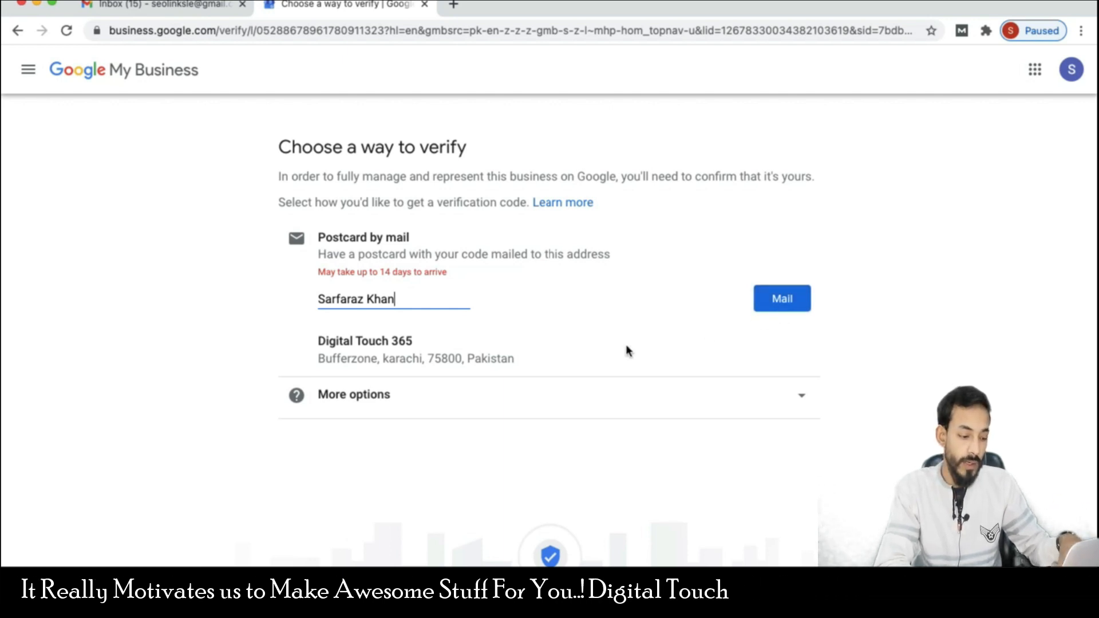
key("super+a")
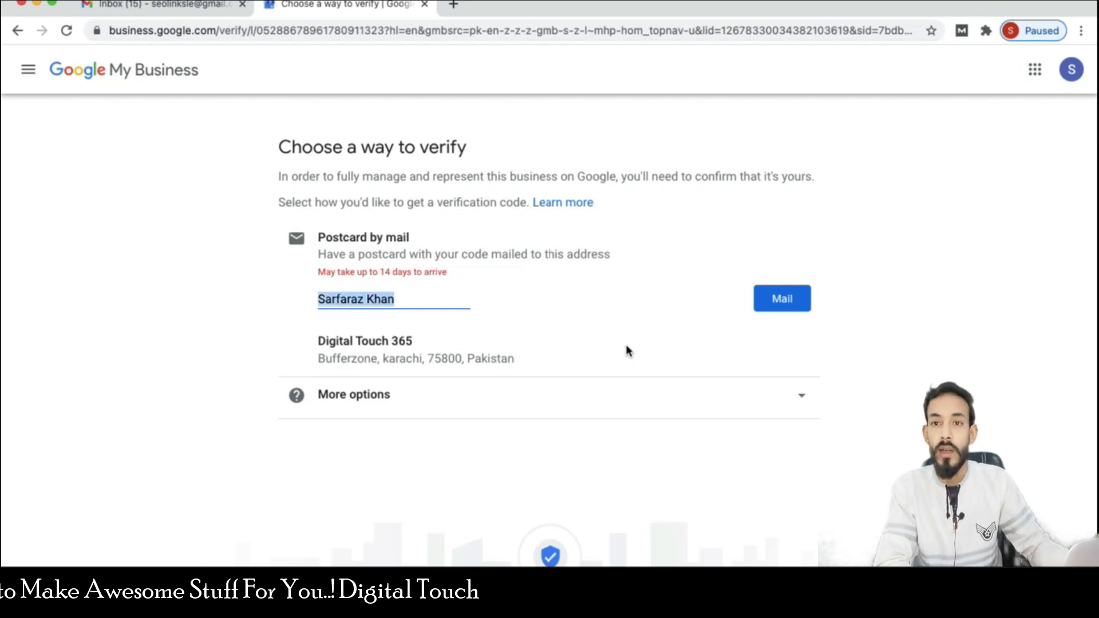
key("BackSpace")
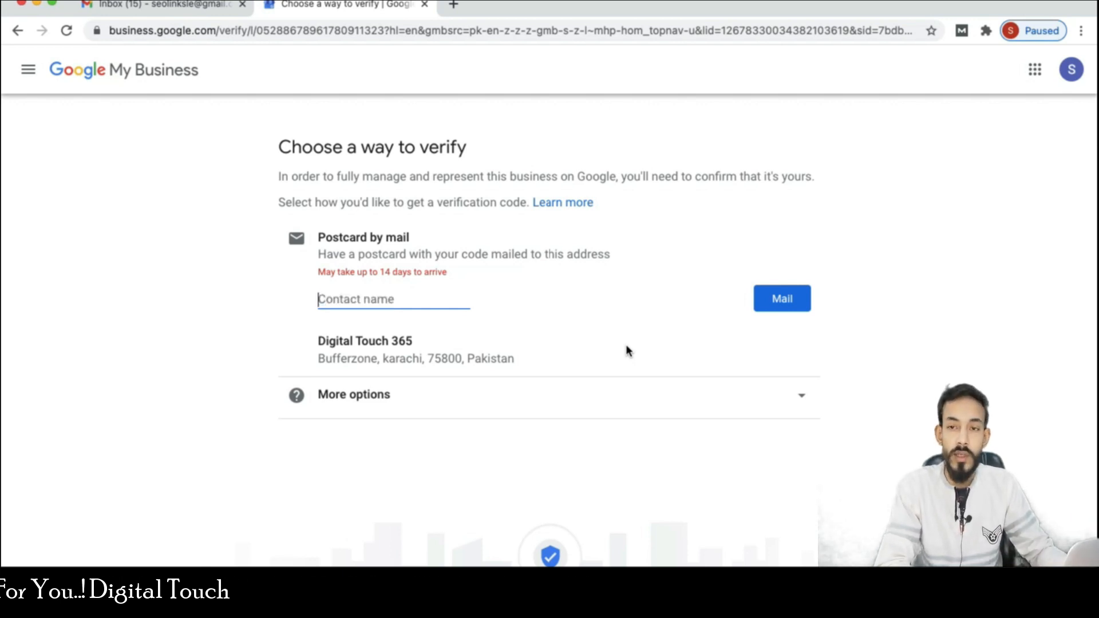